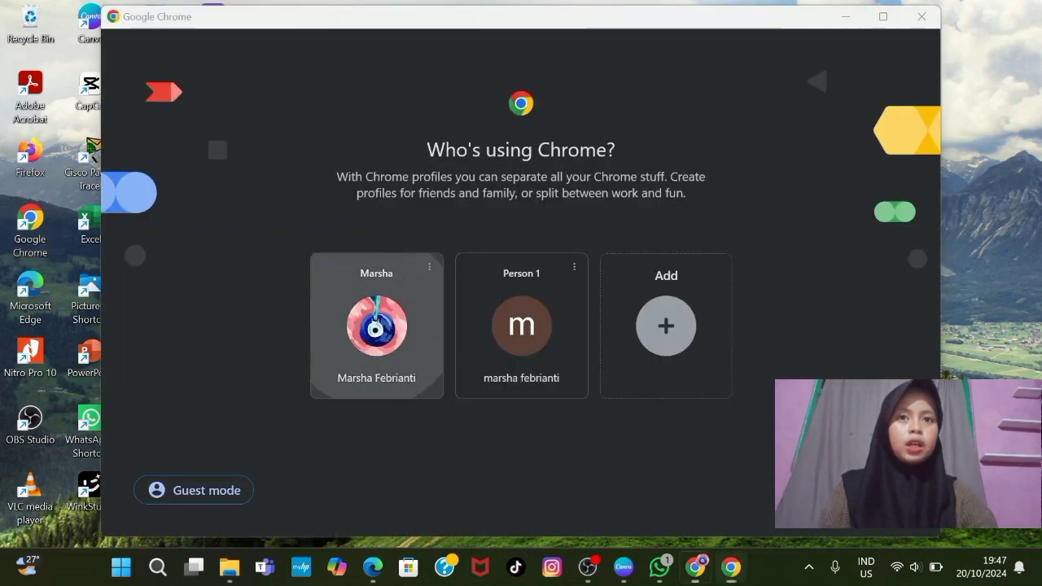
Step: Open Chrome with your profile, maximized, and search Google for 'download ubuntu server'
{"action": "left_click", "coordinate": [375, 326]}
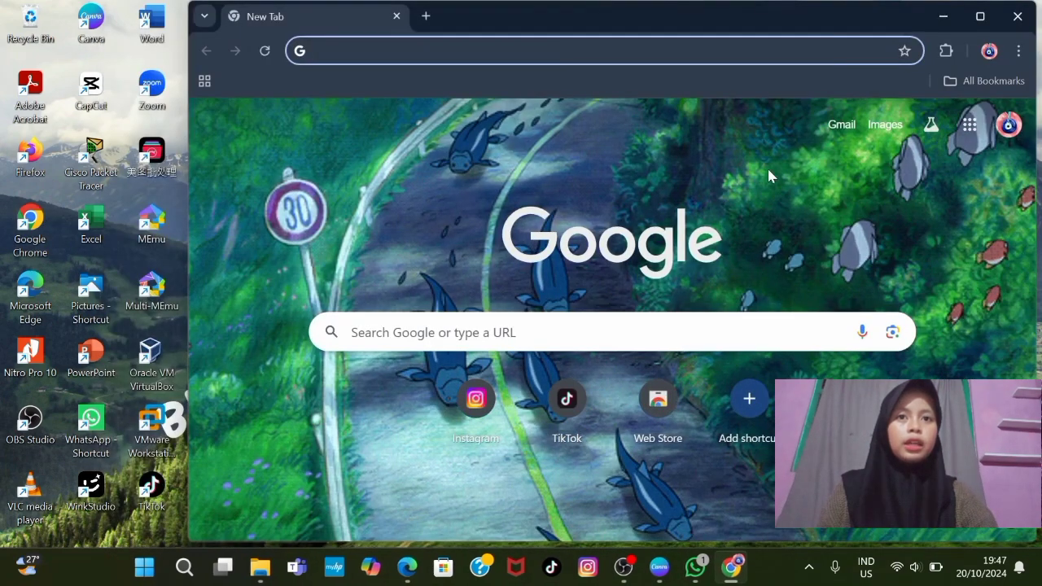
{"action": "left_click", "coordinate": [981, 16]}
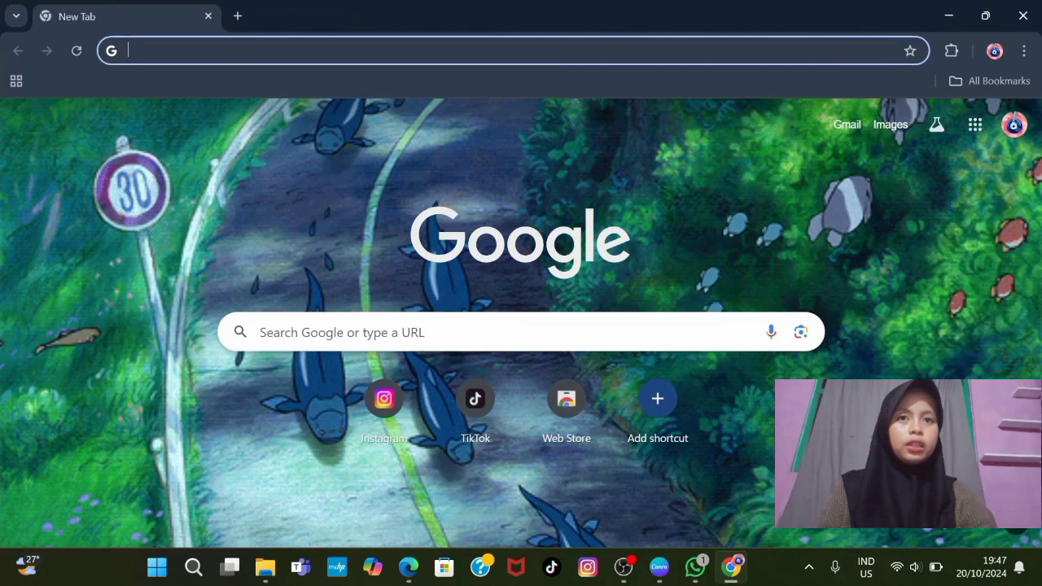
{"action": "left_click", "coordinate": [488, 332]}
{"action": "type", "text": "down"}
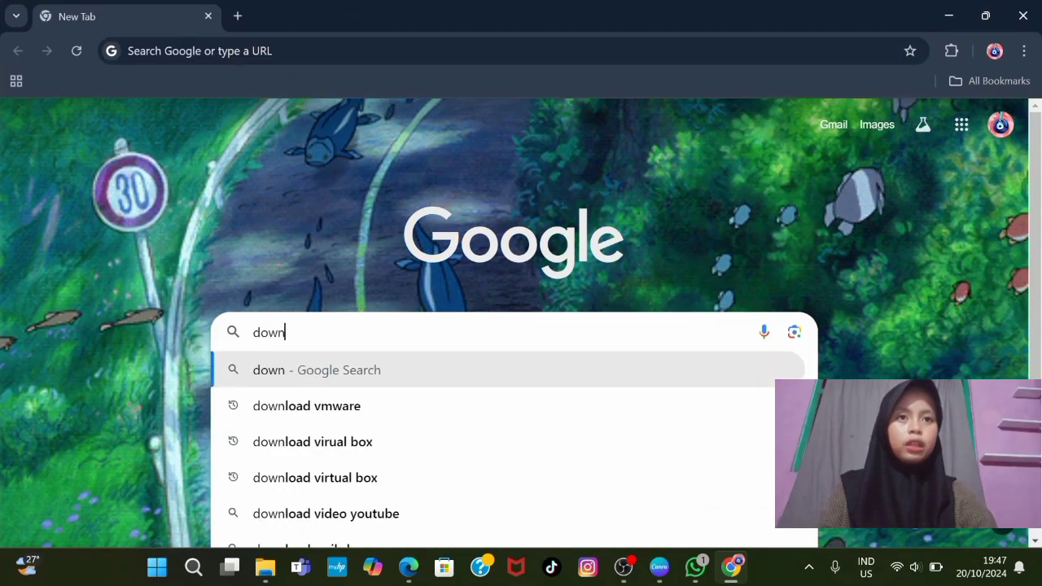
{"action": "type", "text": "load u"}
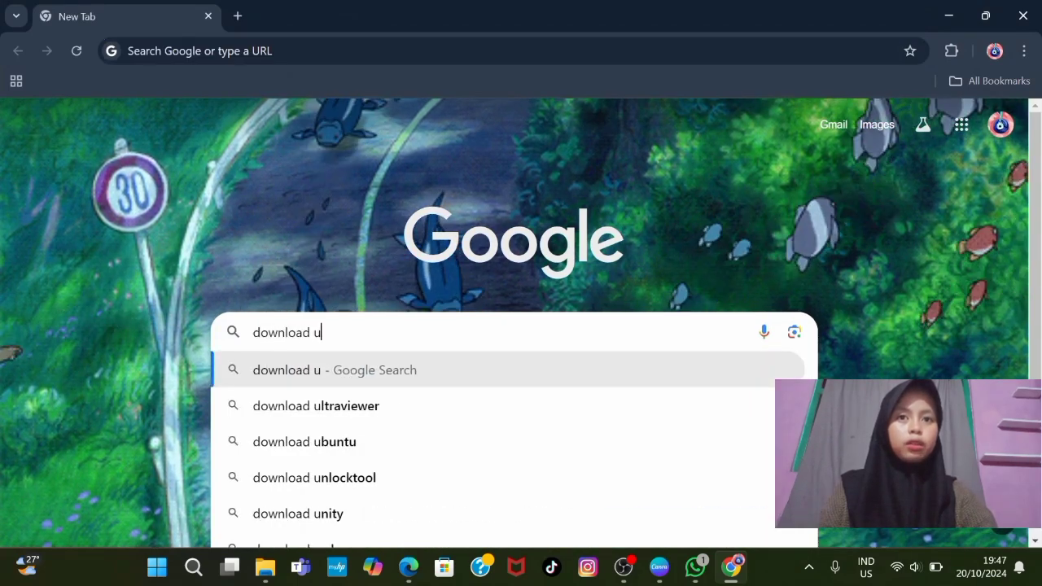
{"action": "type", "text": "buntu server"}
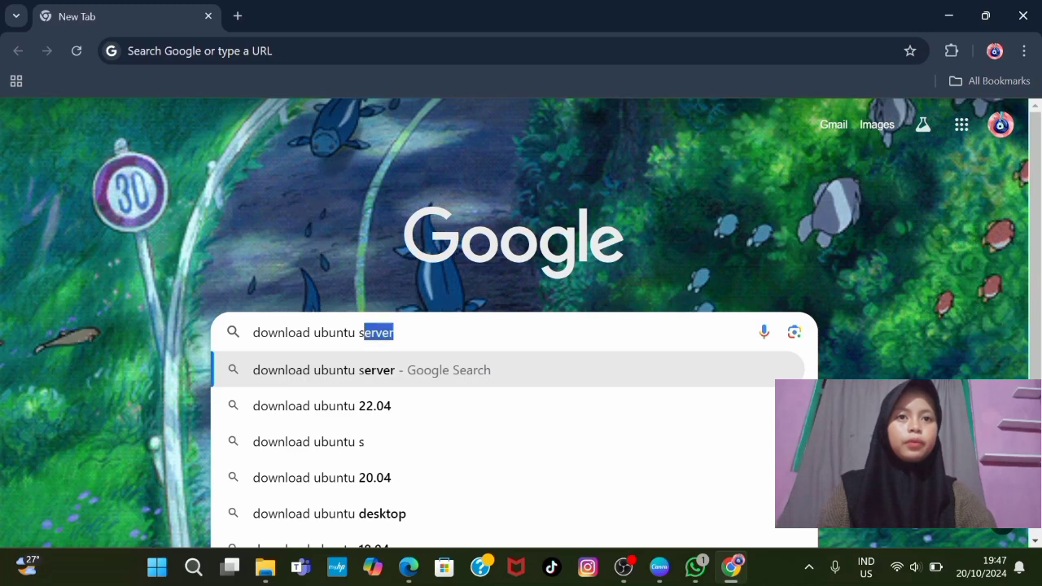
{"action": "key", "text": "Return"}
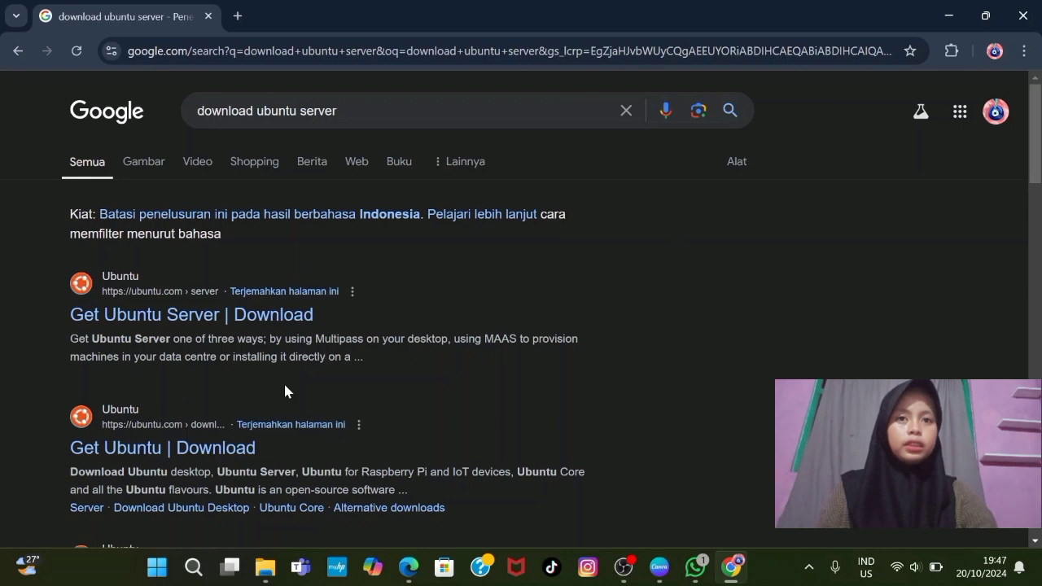
Step: Open ubuntu.com's Get Ubuntu Server page and start downloading Ubuntu Server 24.04.1 LTS
{"action": "scroll", "coordinate": [284, 382], "scroll_direction": "down", "scroll_amount": 1}
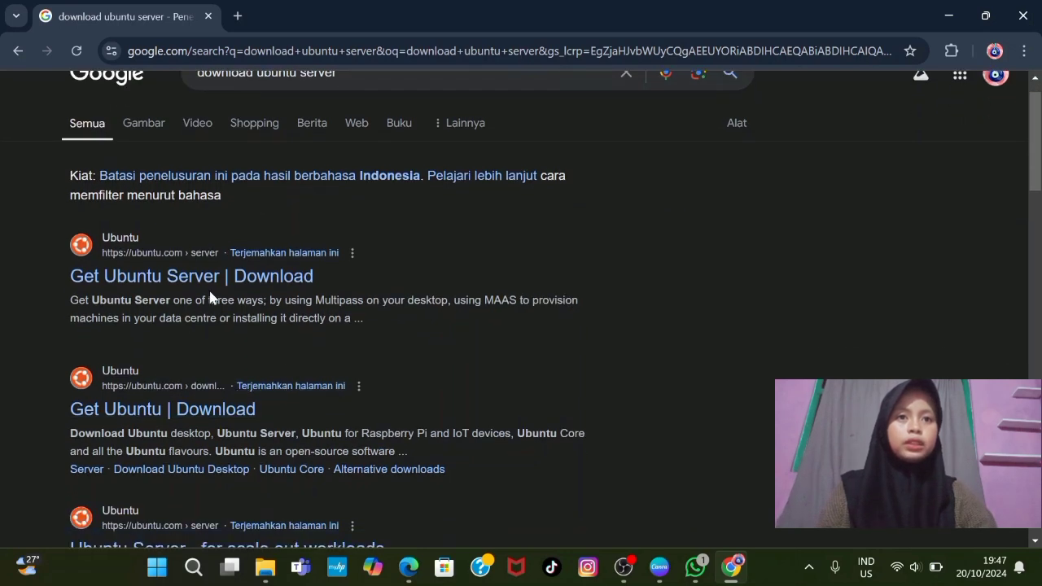
{"action": "left_click", "coordinate": [203, 280]}
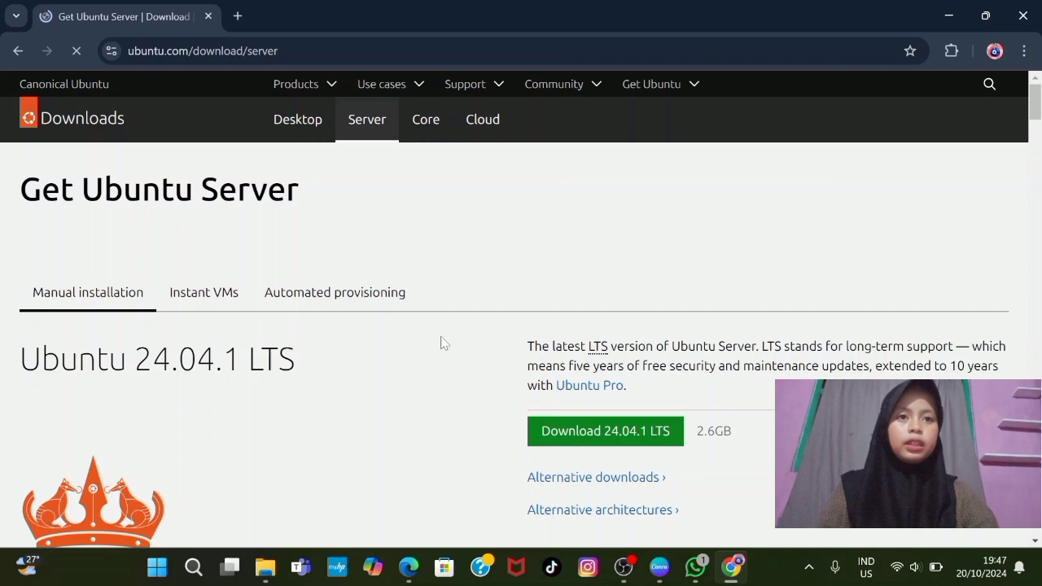
{"action": "scroll", "coordinate": [442, 342], "scroll_direction": "down", "scroll_amount": 2}
{"action": "left_click", "coordinate": [603, 317]}
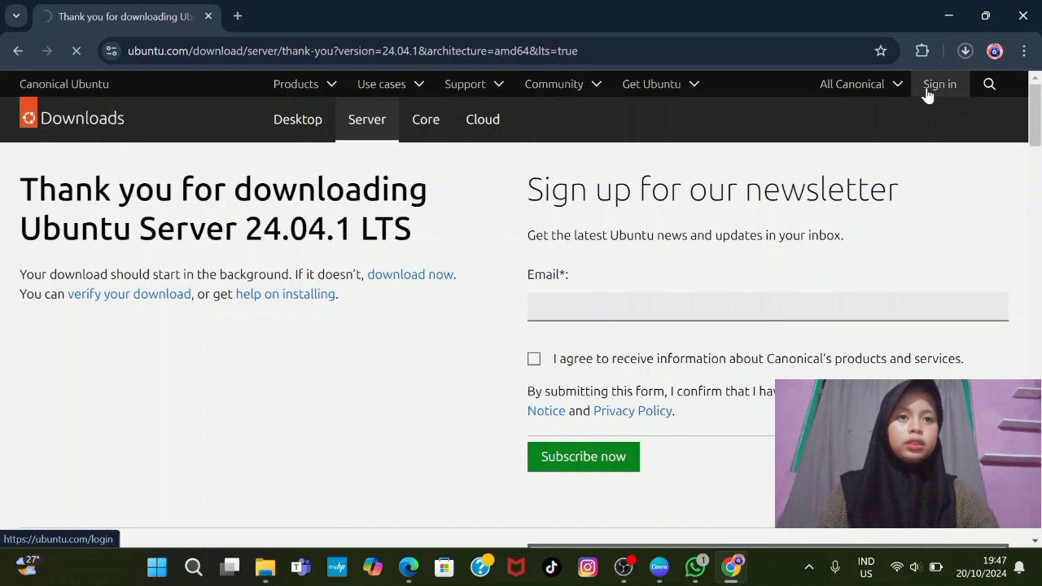
Step: Pause the ubuntu-24.04.1-live-server-amd64.iso download and minimize Chrome
{"action": "left_click", "coordinate": [967, 56]}
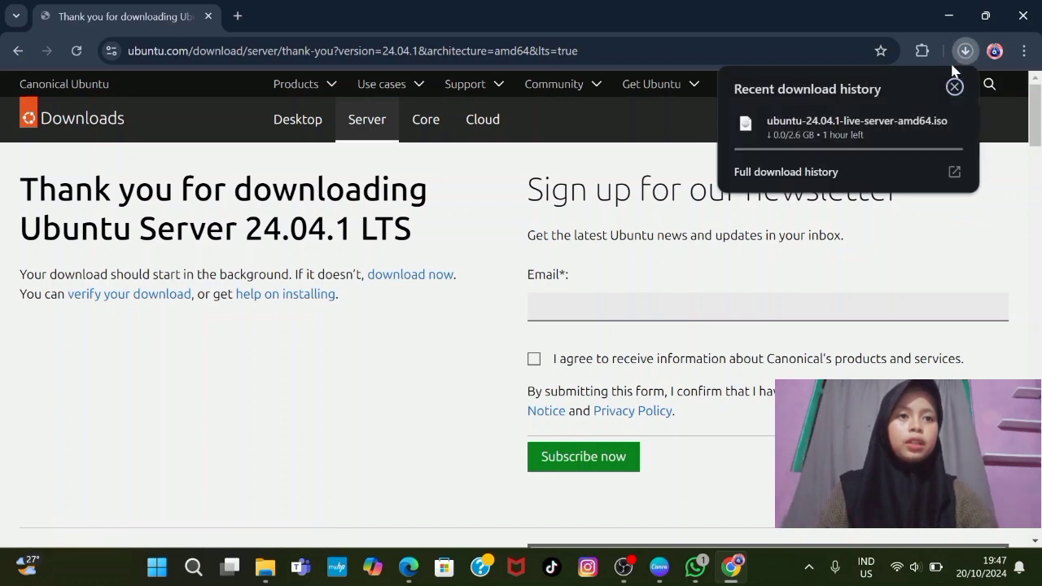
{"action": "left_click", "coordinate": [923, 124]}
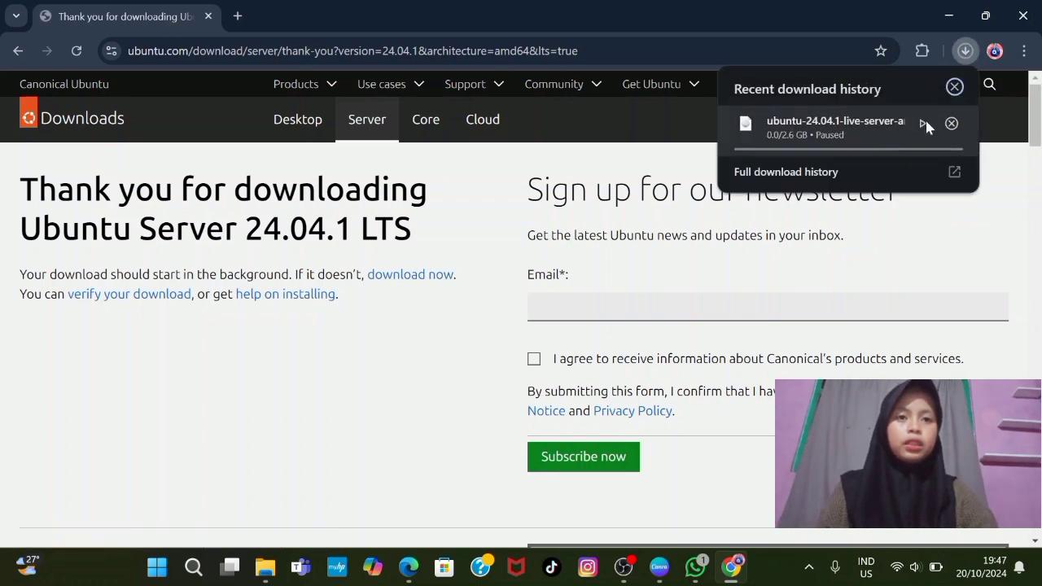
{"action": "left_click", "coordinate": [944, 19]}
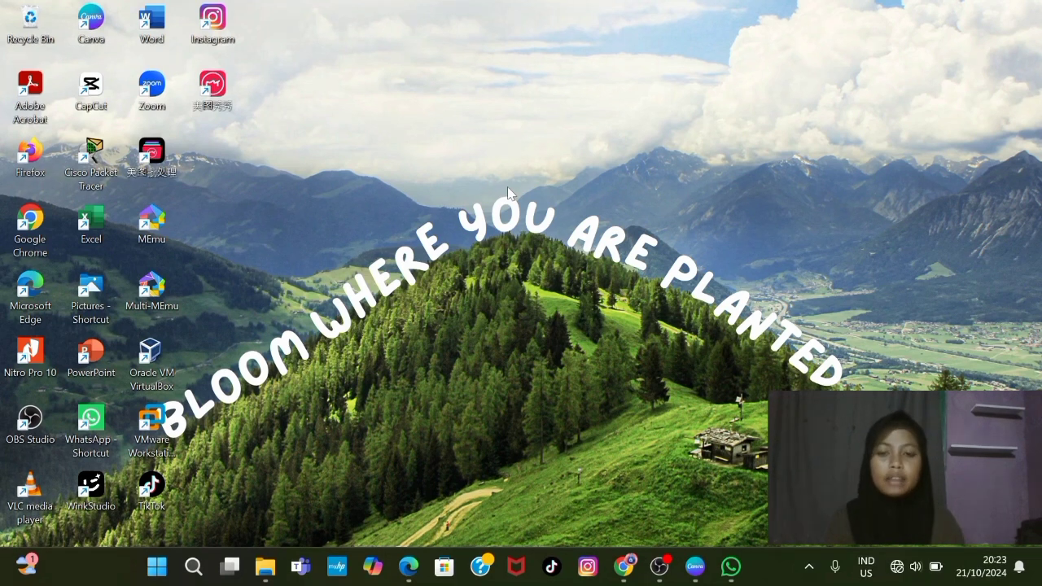
Step: Launch VirtualBox and begin a new machine named 'marsha server 1'
{"action": "double_click", "coordinate": [177, 362]}
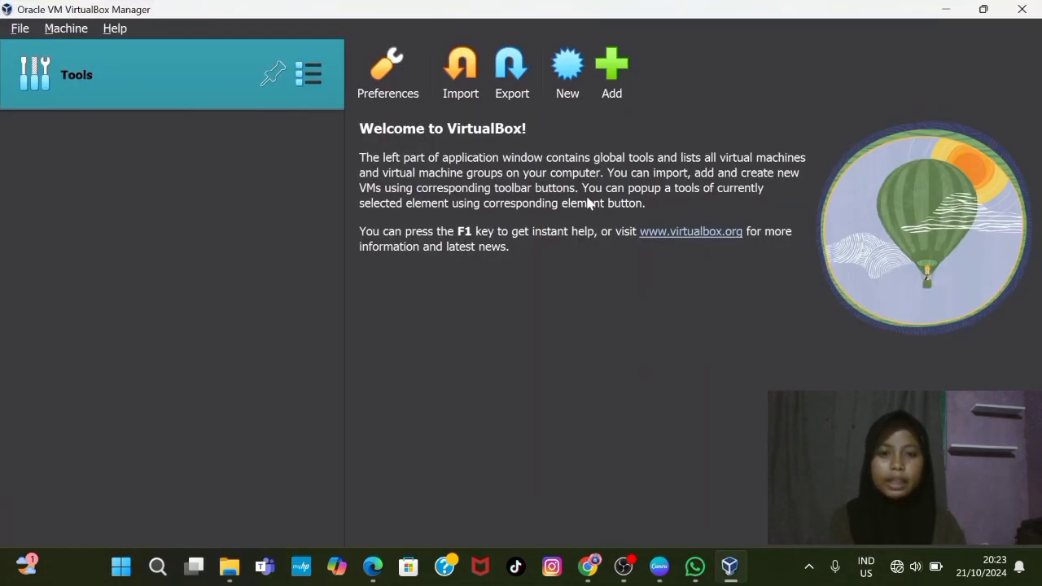
{"action": "left_click", "coordinate": [569, 97]}
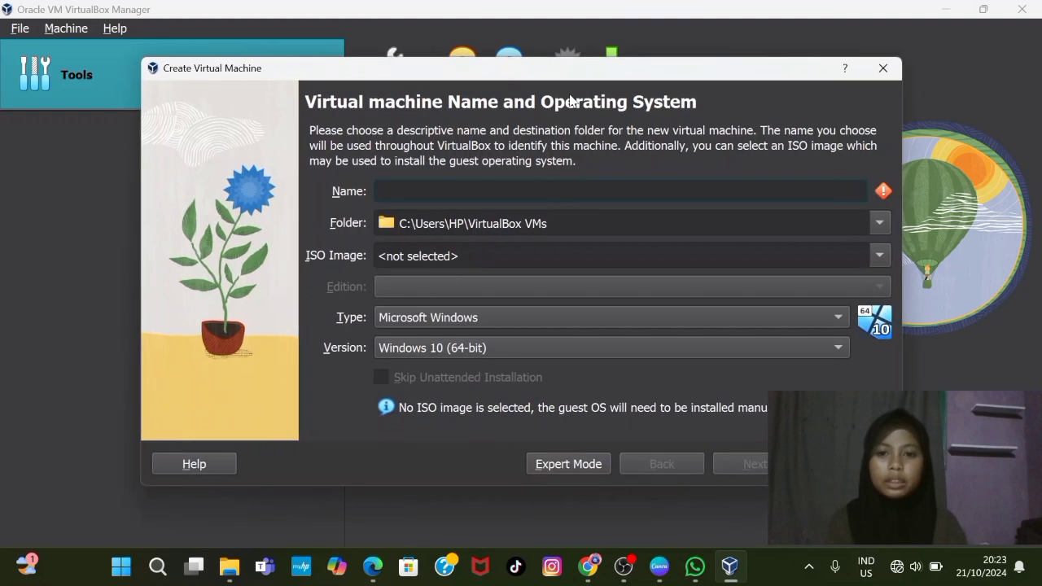
{"action": "type", "text": "mar"}
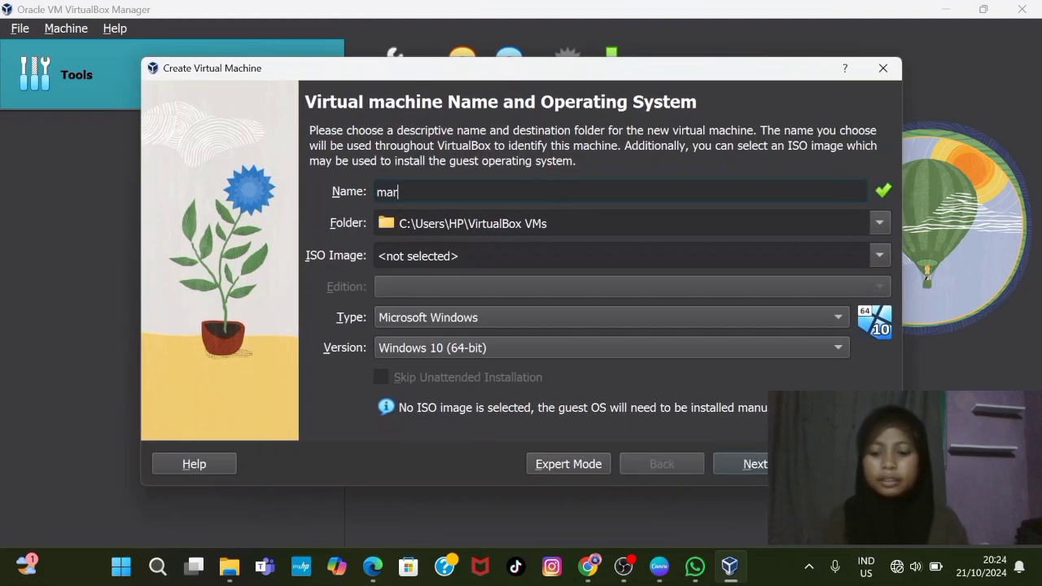
{"action": "type", "text": "sha se"}
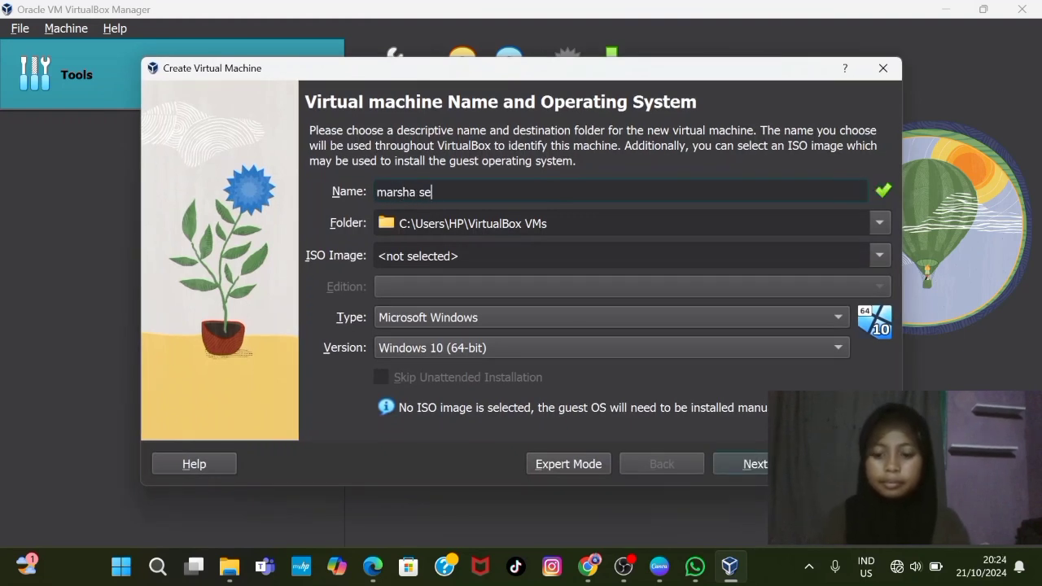
{"action": "type", "text": "rver 1"}
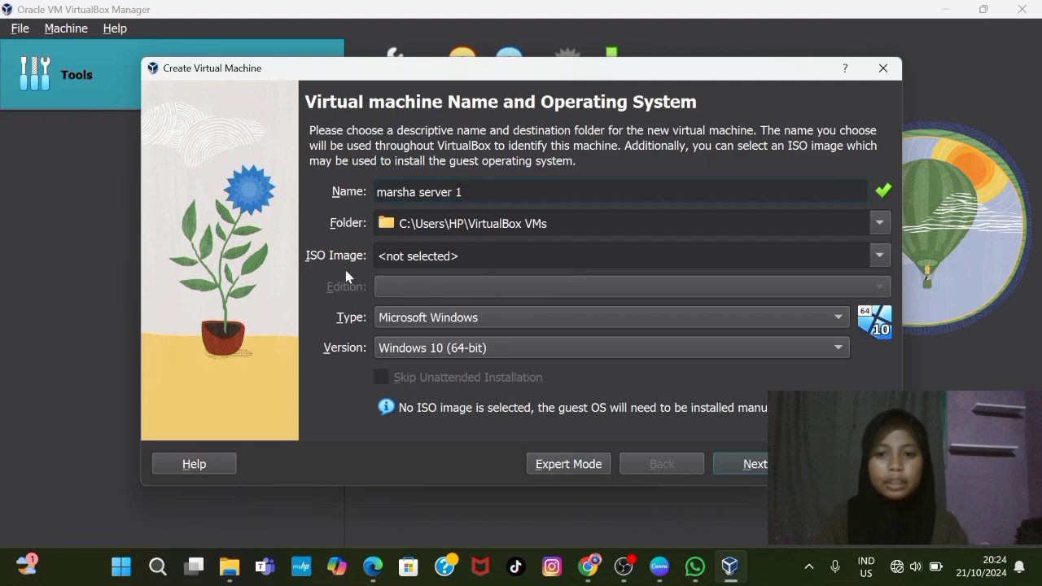
Step: Set the type to Linux and version to Ubuntu (64-bit), then continue to hardware
{"action": "left_click", "coordinate": [448, 321]}
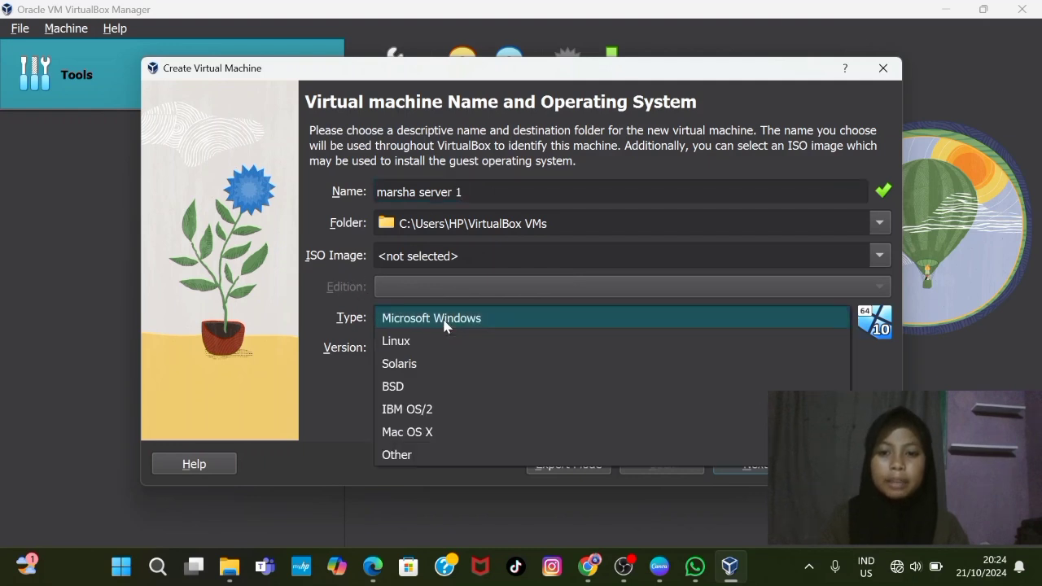
{"action": "left_click", "coordinate": [442, 337]}
{"action": "left_click", "coordinate": [443, 347]}
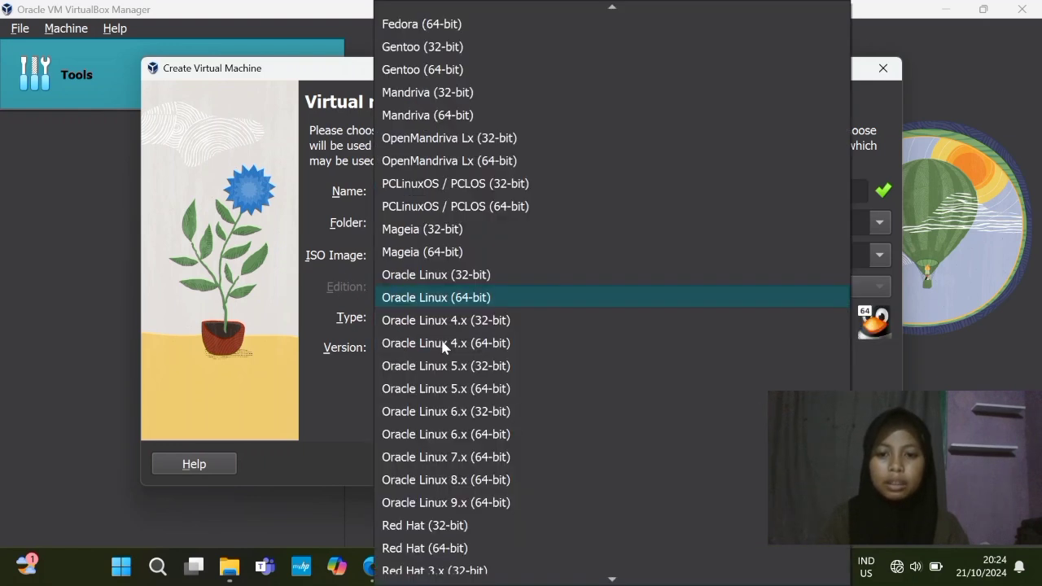
{"action": "scroll", "coordinate": [448, 376], "scroll_direction": "down", "scroll_amount": 10}
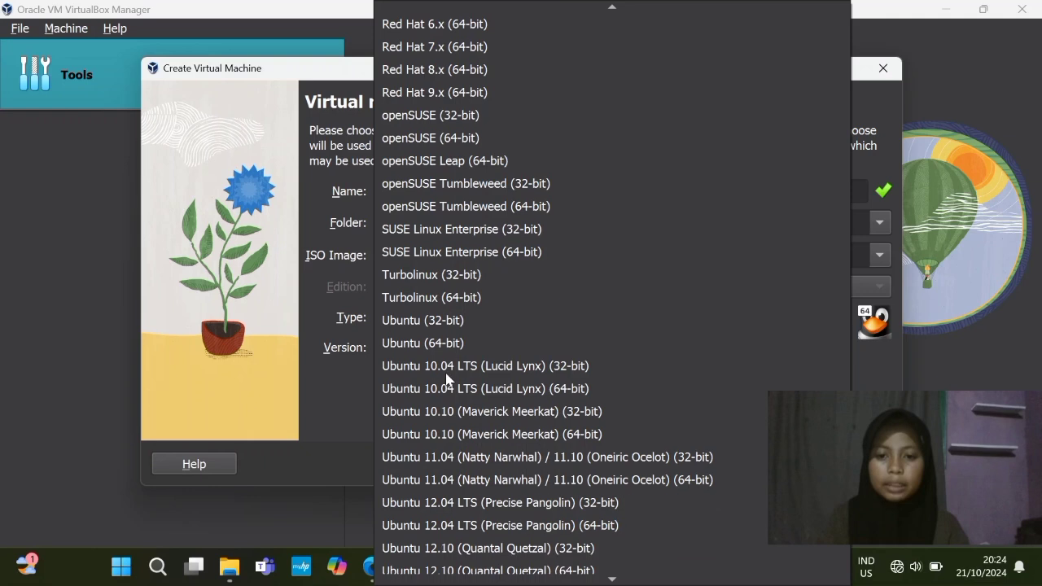
{"action": "left_click", "coordinate": [450, 345]}
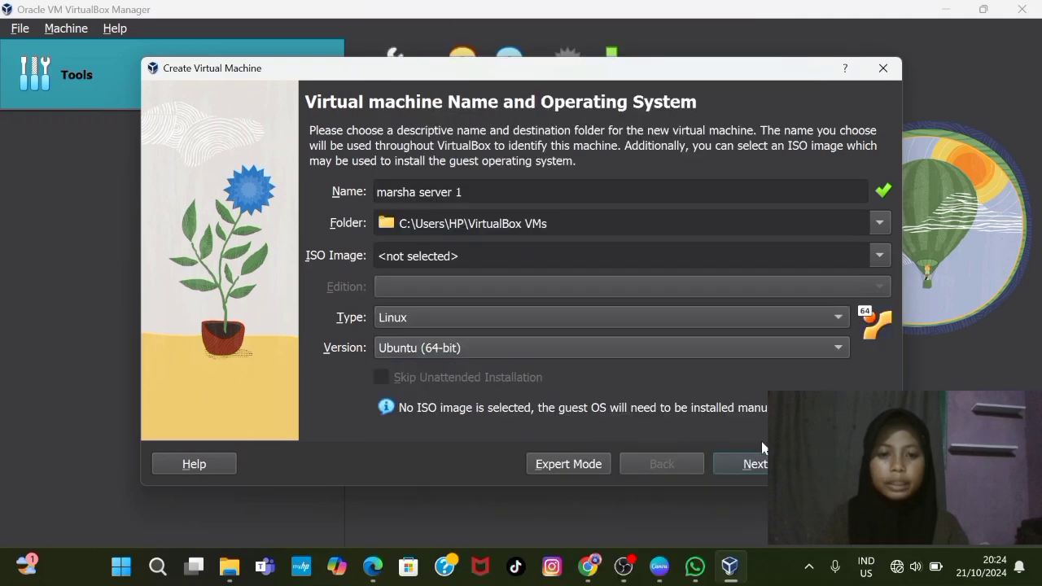
{"action": "left_click", "coordinate": [760, 464]}
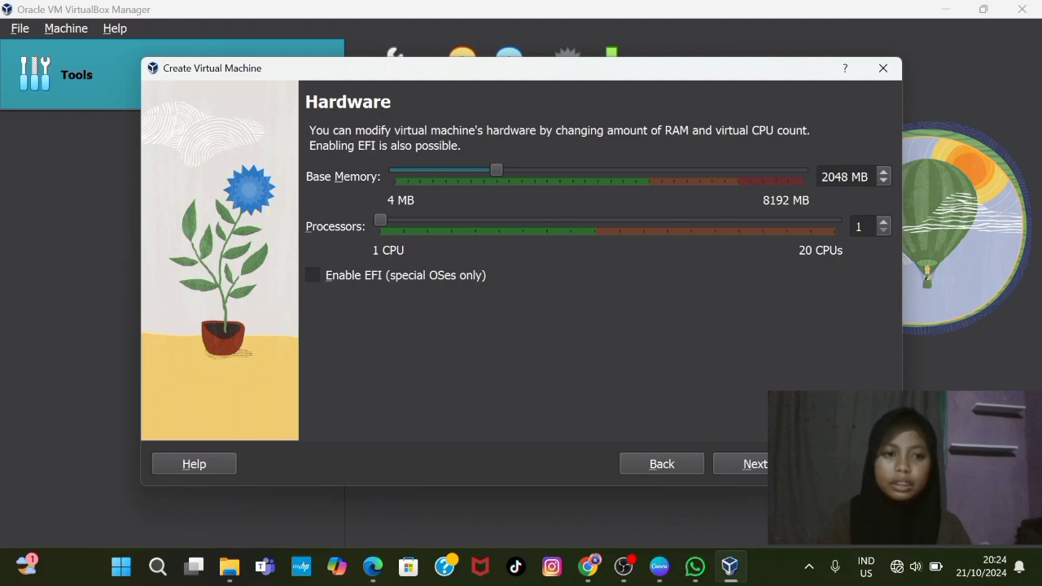
Step: Change processors to 4, keep 2048 MB memory and the 25 GB disk, and finish
{"action": "key", "text": "BackSpace"}
{"action": "type", "text": "4"}
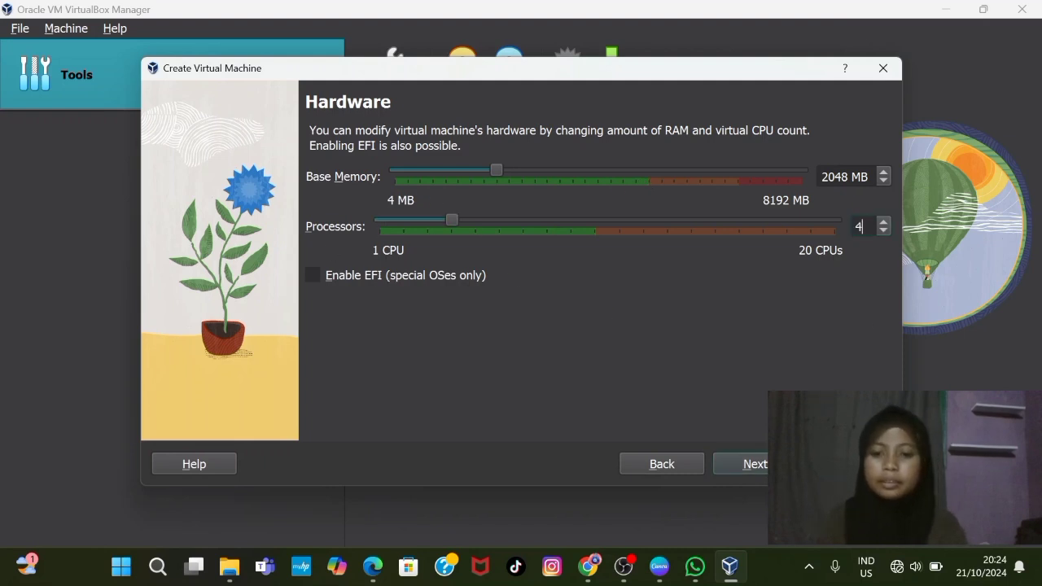
{"action": "left_click", "coordinate": [749, 466]}
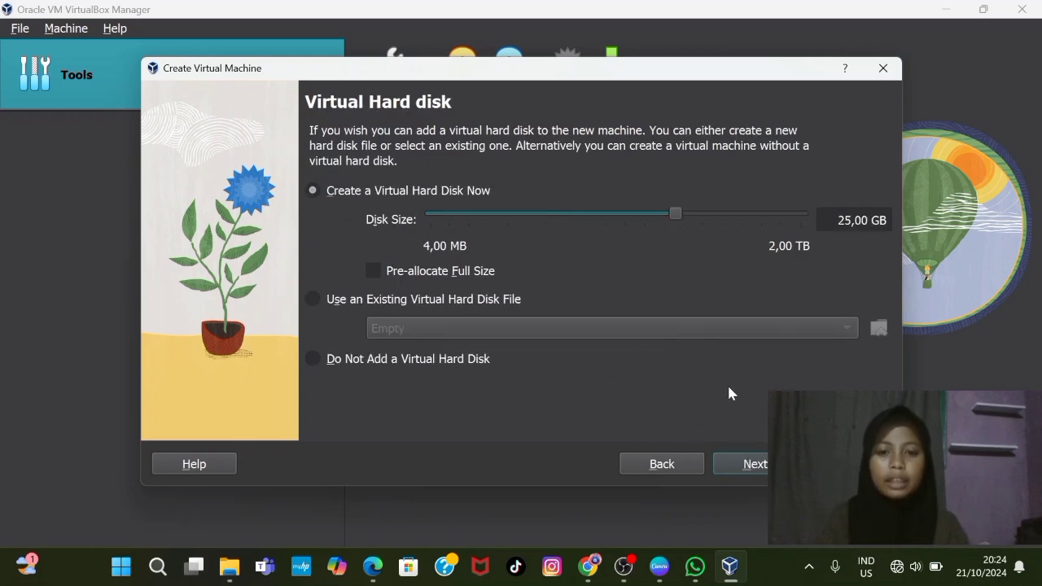
{"action": "left_click", "coordinate": [751, 466]}
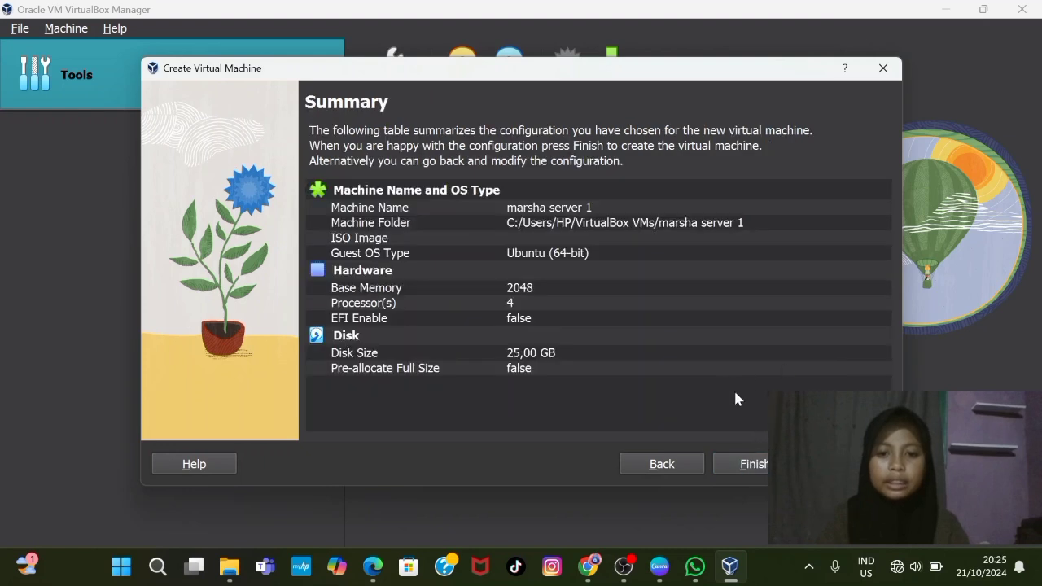
{"action": "left_click", "coordinate": [758, 464]}
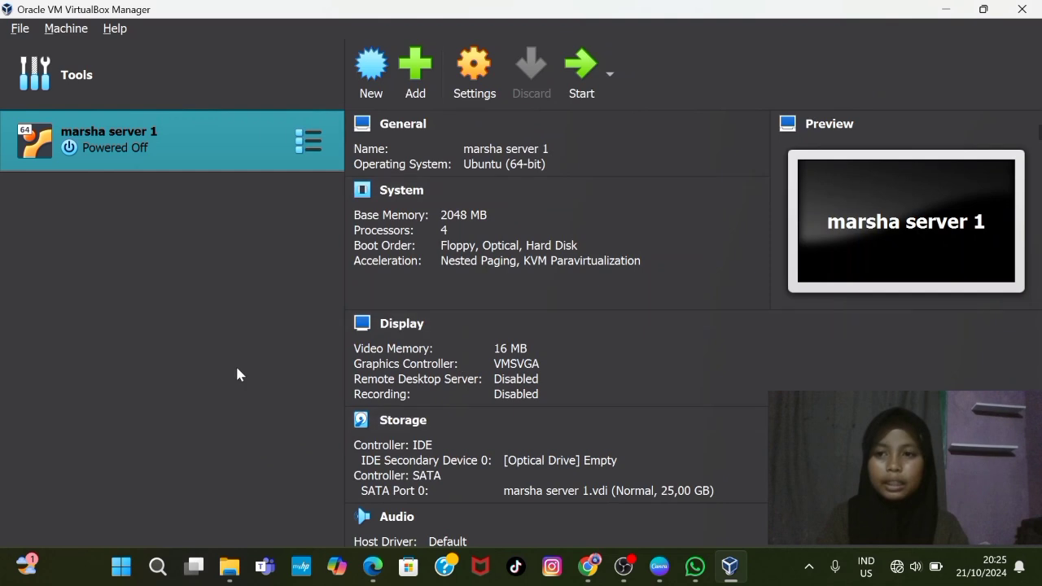
Step: Start marsha server 1, mount ubuntu-22.04.4-live-server-amd64.iso and retry the boot
{"action": "left_click", "coordinate": [581, 72]}
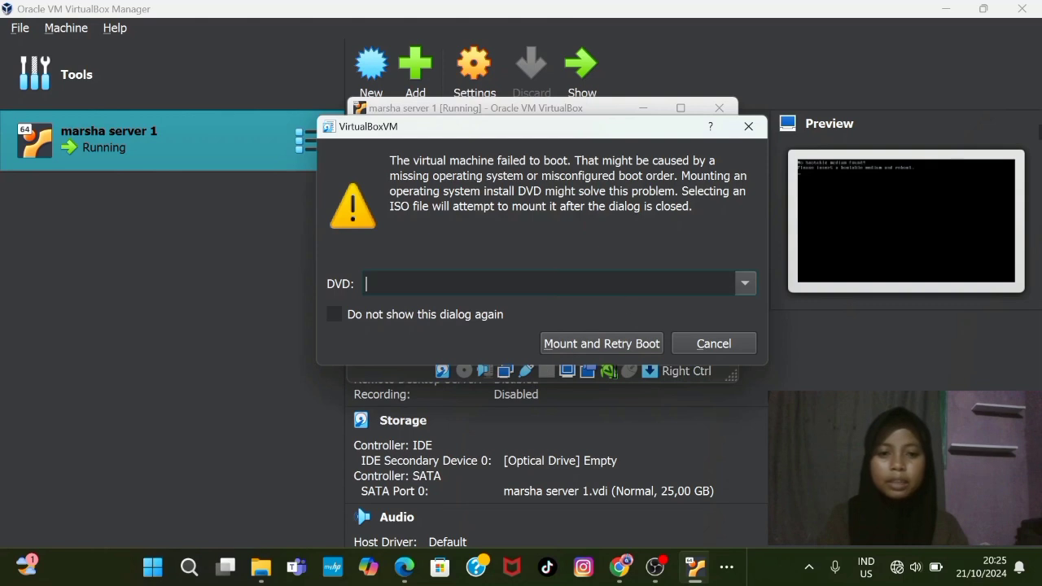
{"action": "left_click", "coordinate": [745, 282]}
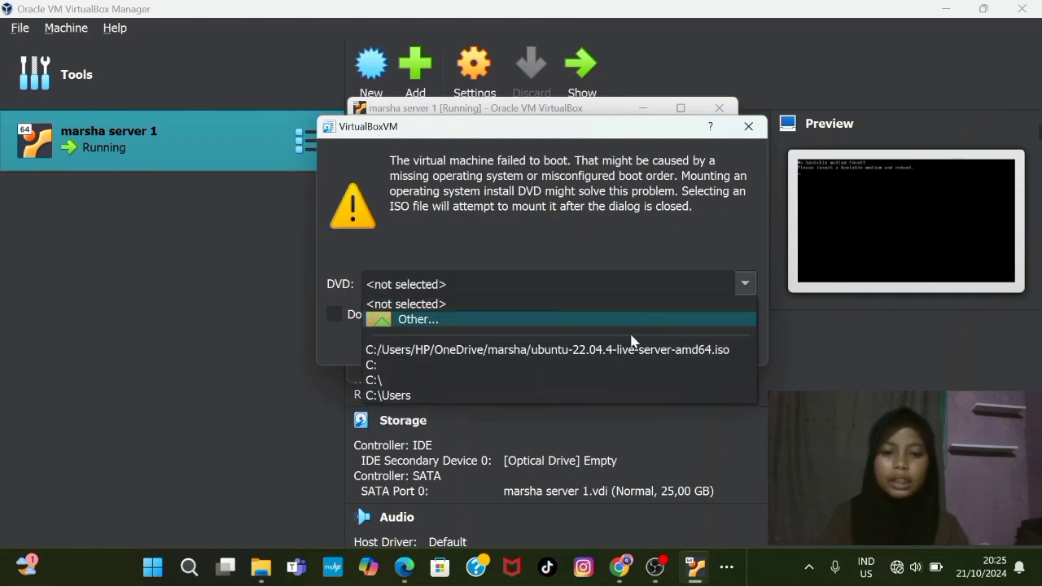
{"action": "left_click", "coordinate": [627, 320]}
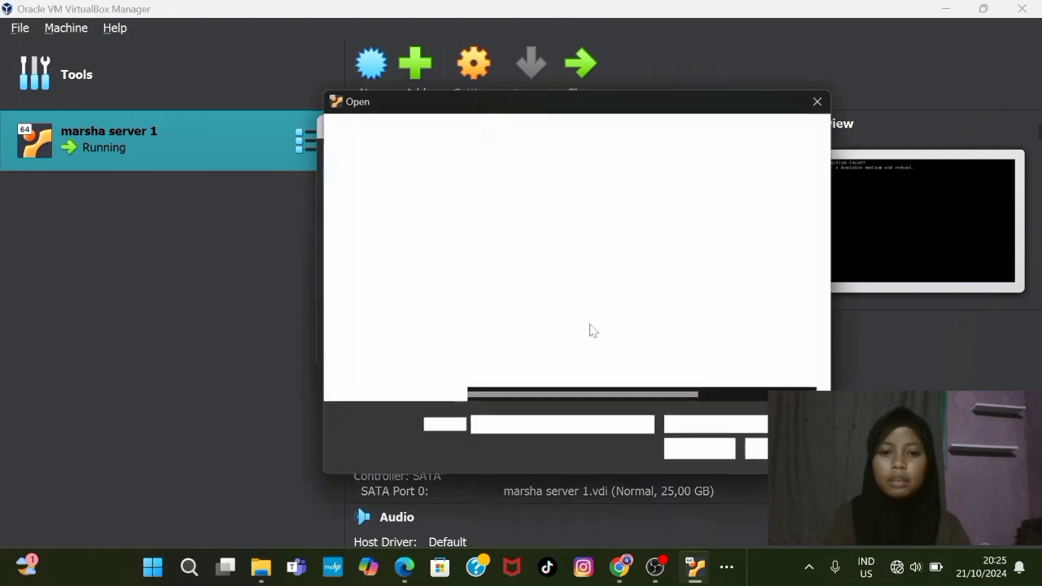
{"action": "left_click", "coordinate": [566, 246]}
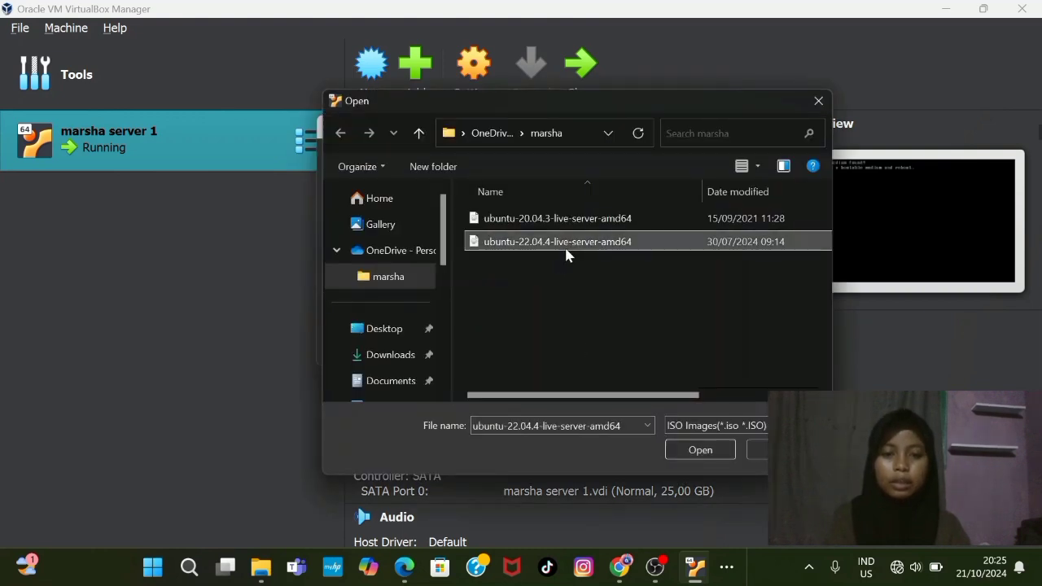
{"action": "left_click", "coordinate": [700, 456]}
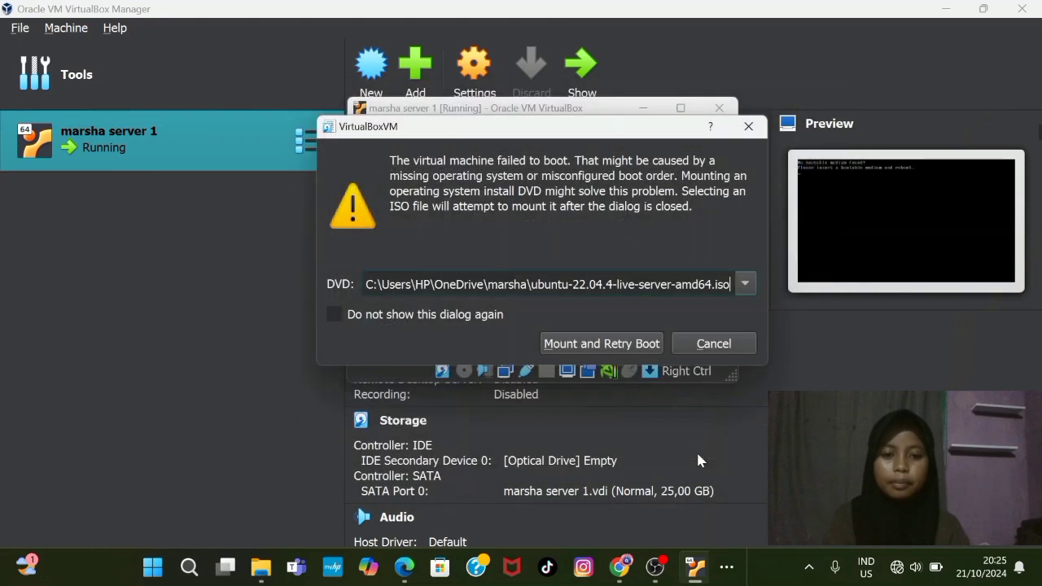
{"action": "left_click", "coordinate": [605, 344]}
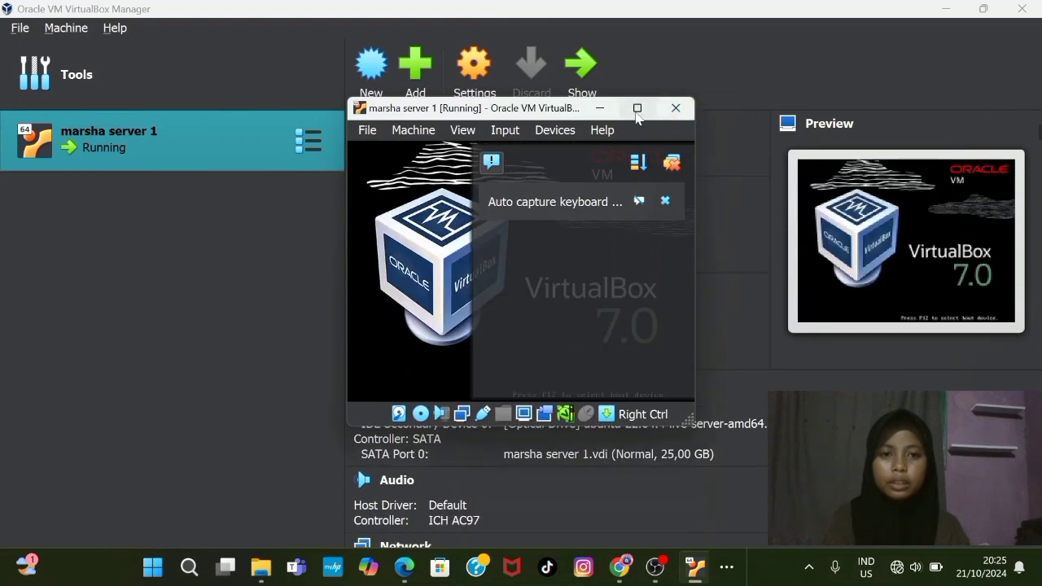
Step: Maximize the VM, boot the installer, and accept English, US keyboard, default install type and network
{"action": "left_click", "coordinate": [681, 109]}
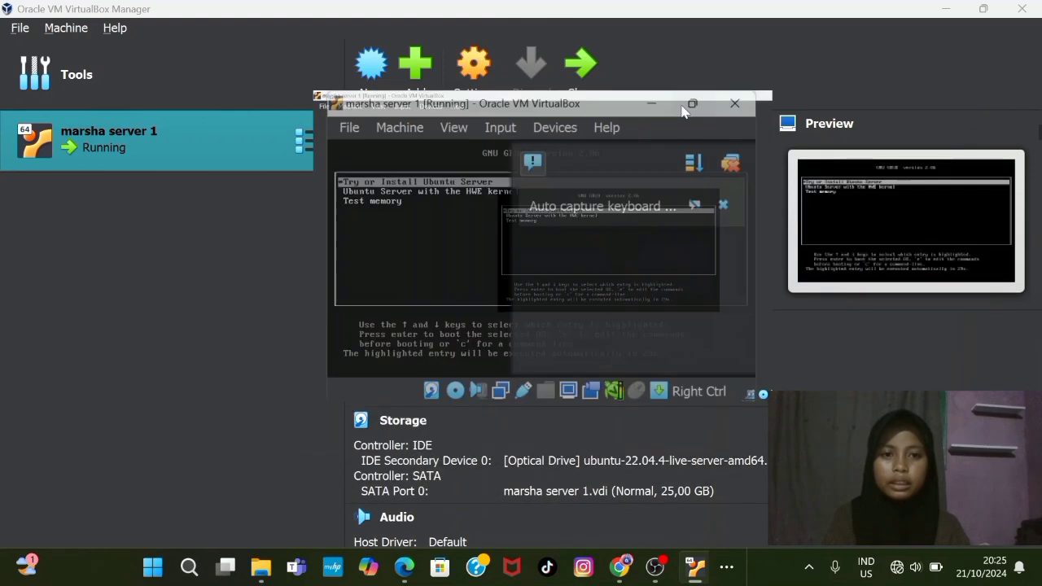
{"action": "key", "text": "Return"}
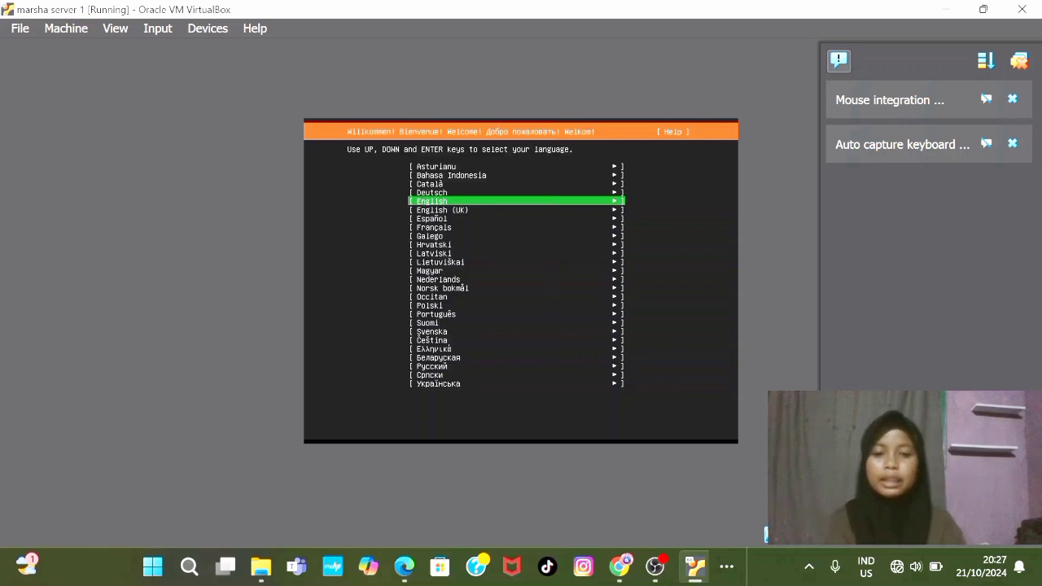
{"action": "key", "text": "Return"}
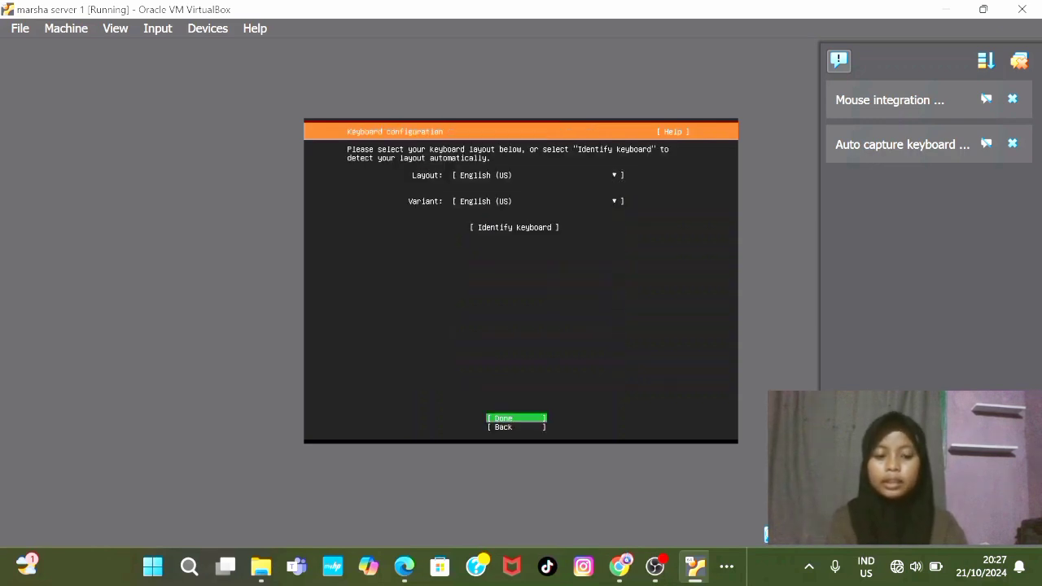
{"action": "key", "text": "Return"}
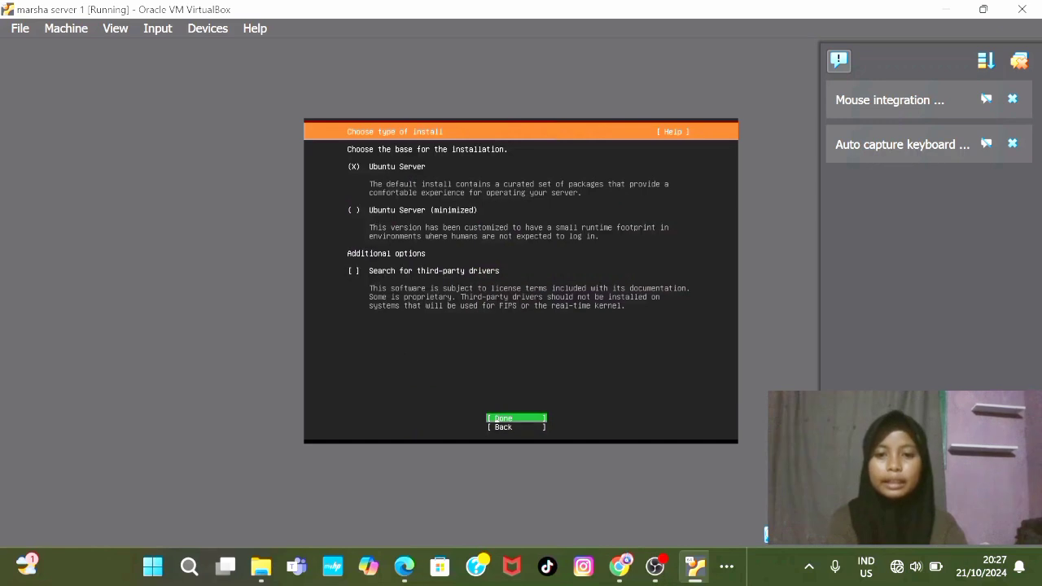
{"action": "key", "text": "Return"}
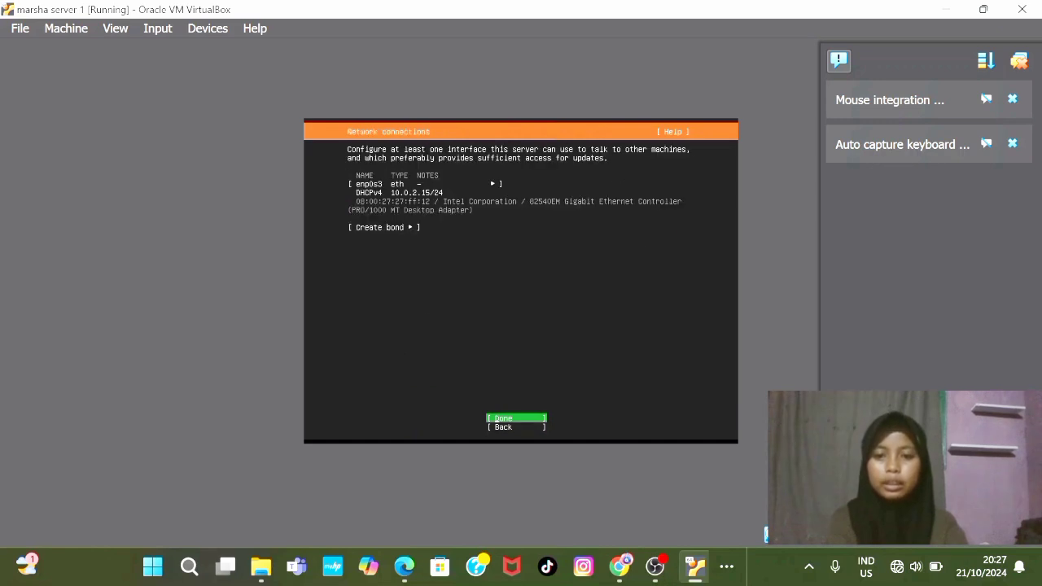
{"action": "key", "text": "Return"}
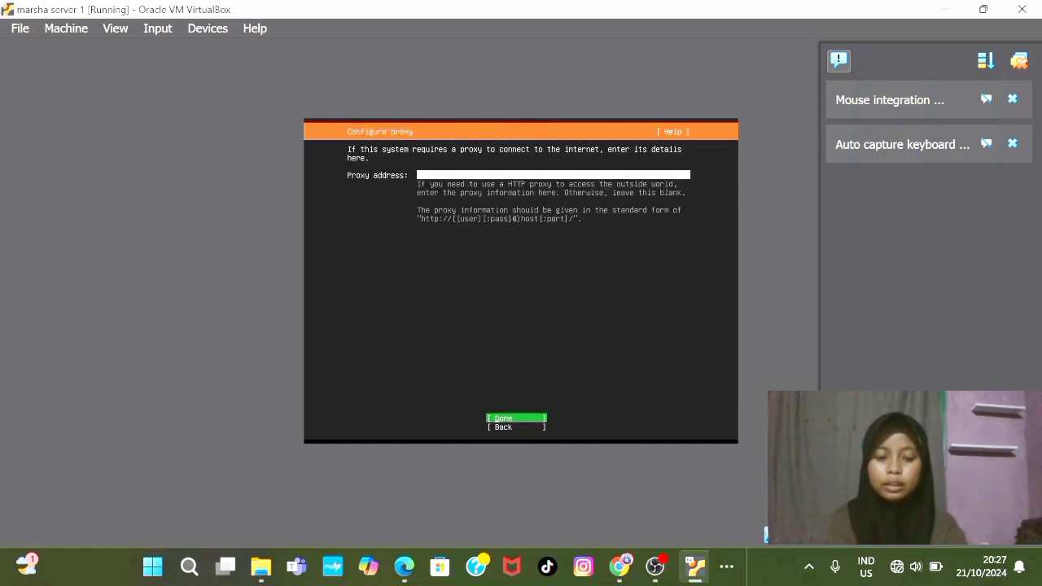
Step: Leave the proxy blank, keep the default mirror despite its check, and skip the installer update
{"action": "key", "text": "Return"}
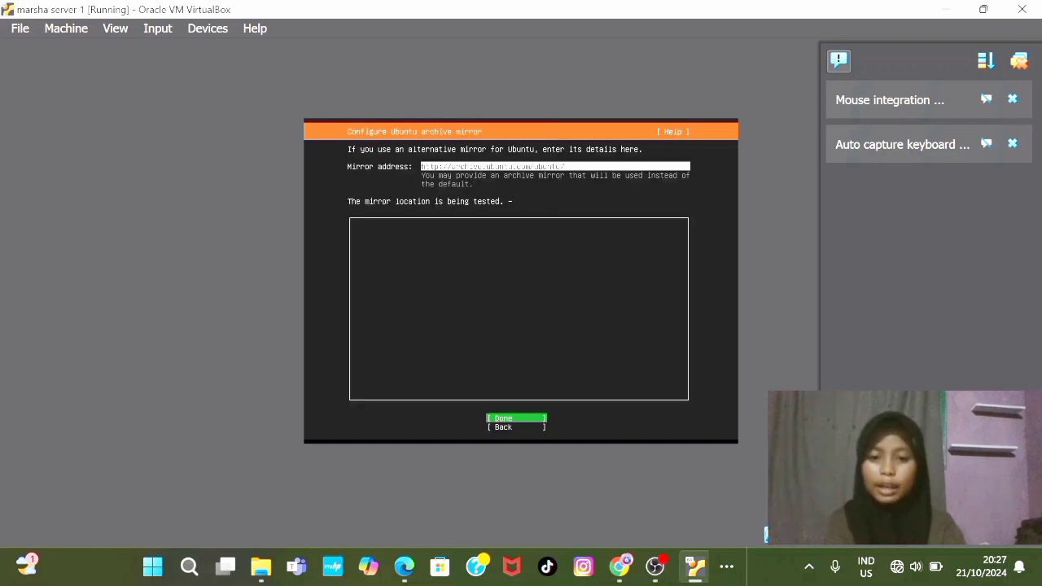
{"action": "key", "text": "Return"}
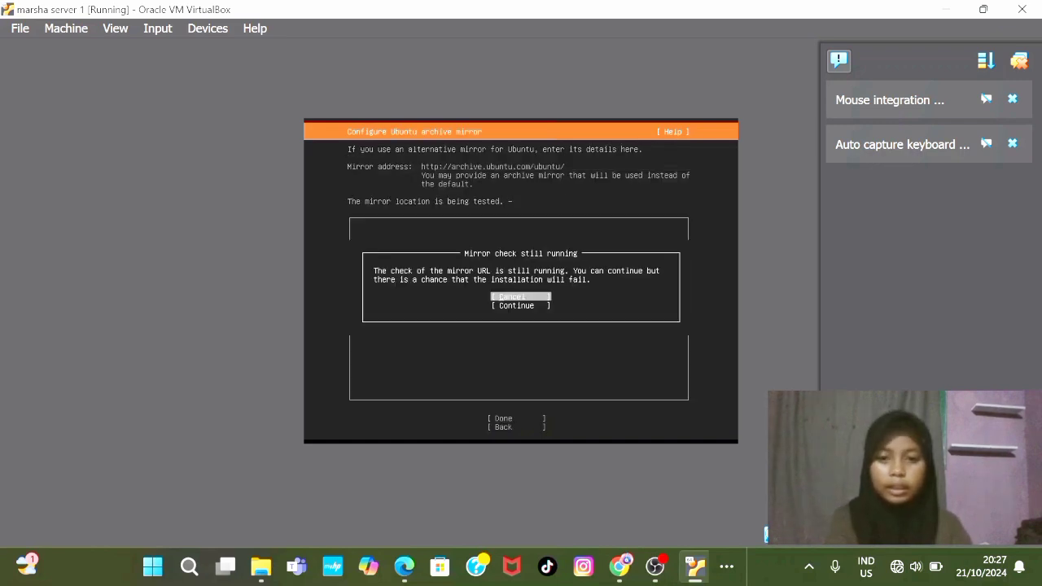
{"action": "key", "text": "Down"}
{"action": "key", "text": "Return"}
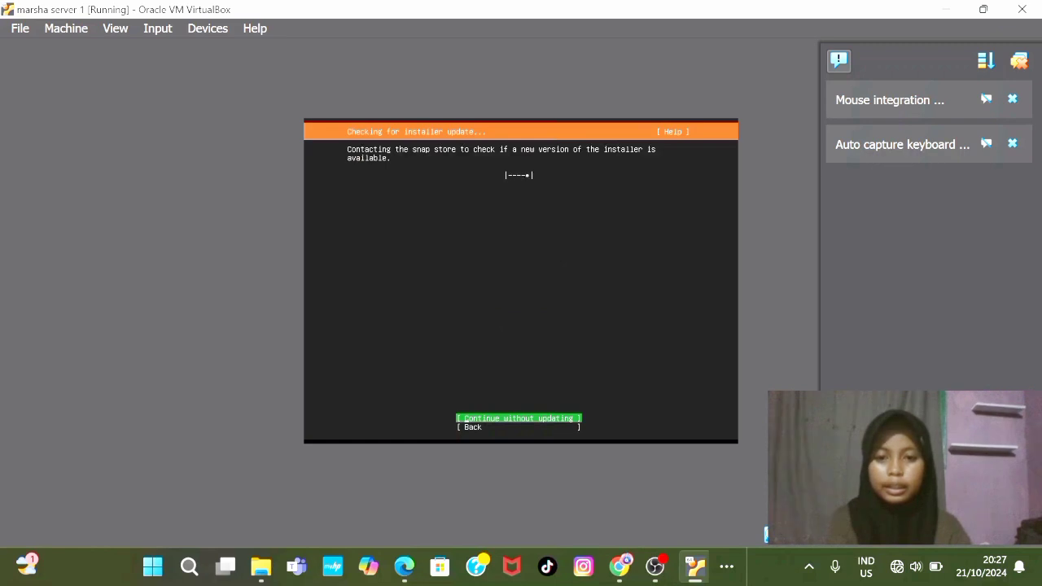
{"action": "key", "text": "Return"}
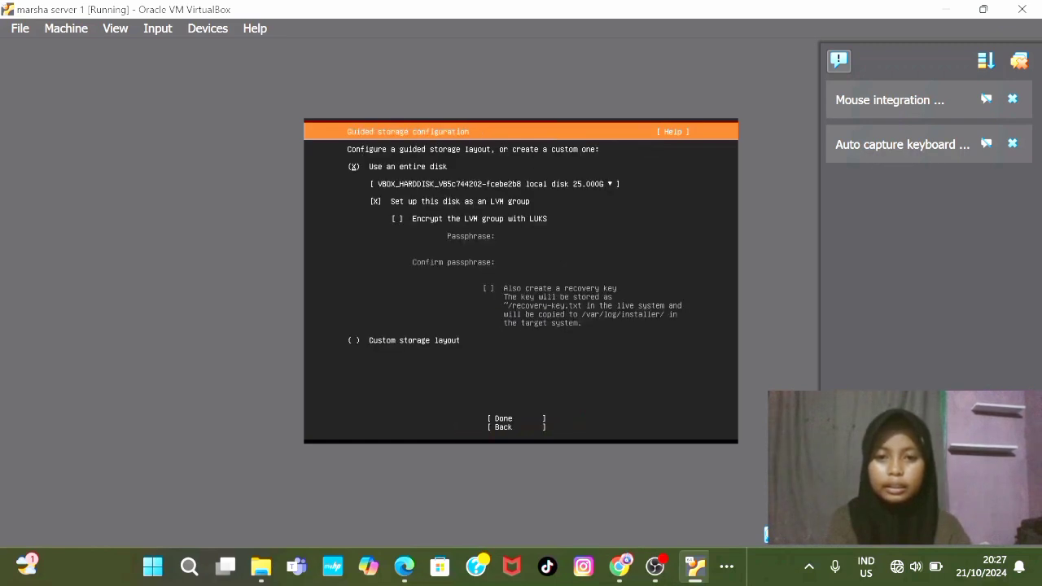
Step: Accept guided whole-disk LVM storage on the 25 GB disk and confirm formatting it
{"action": "key", "text": "Down"}
{"action": "key", "text": "Down"}
{"action": "key", "text": "Down"}
{"action": "key", "text": "Down"}
{"action": "key", "text": "Down"}
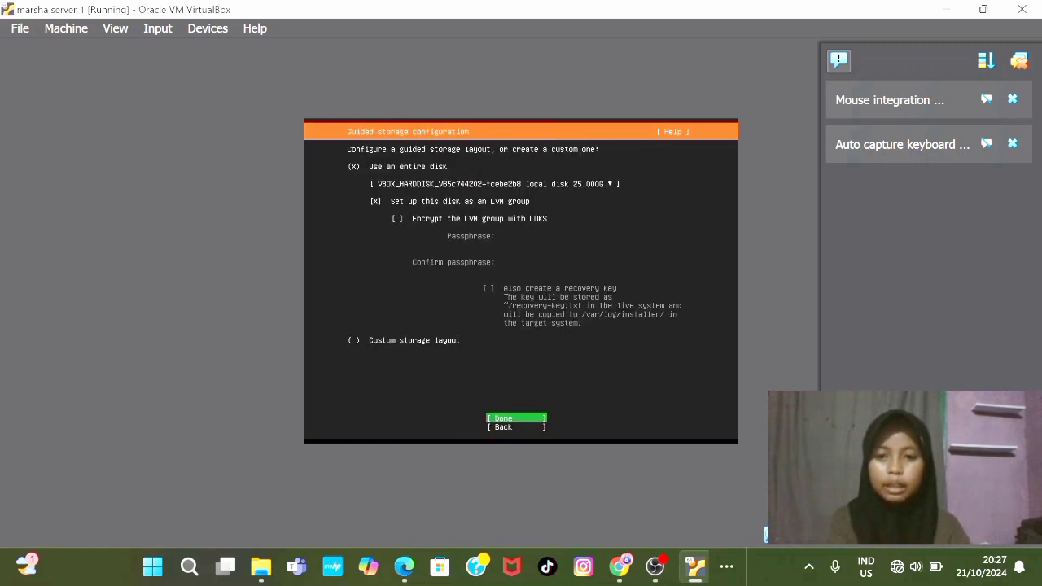
{"action": "key", "text": "Down"}
{"action": "key", "text": "Up"}
{"action": "key", "text": "Return"}
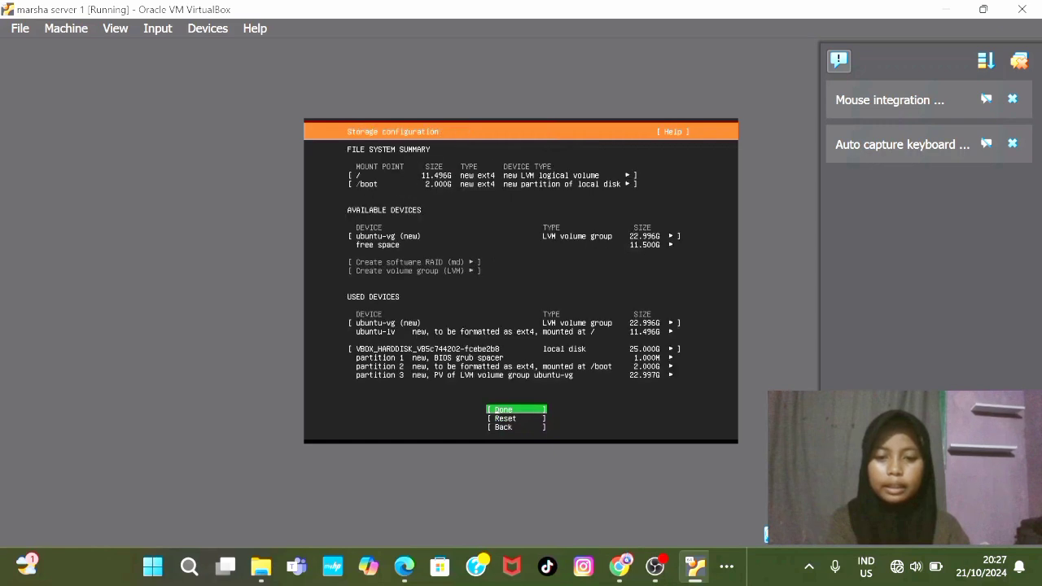
{"action": "key", "text": "Return"}
{"action": "key", "text": "Return"}
{"action": "key", "text": "Return"}
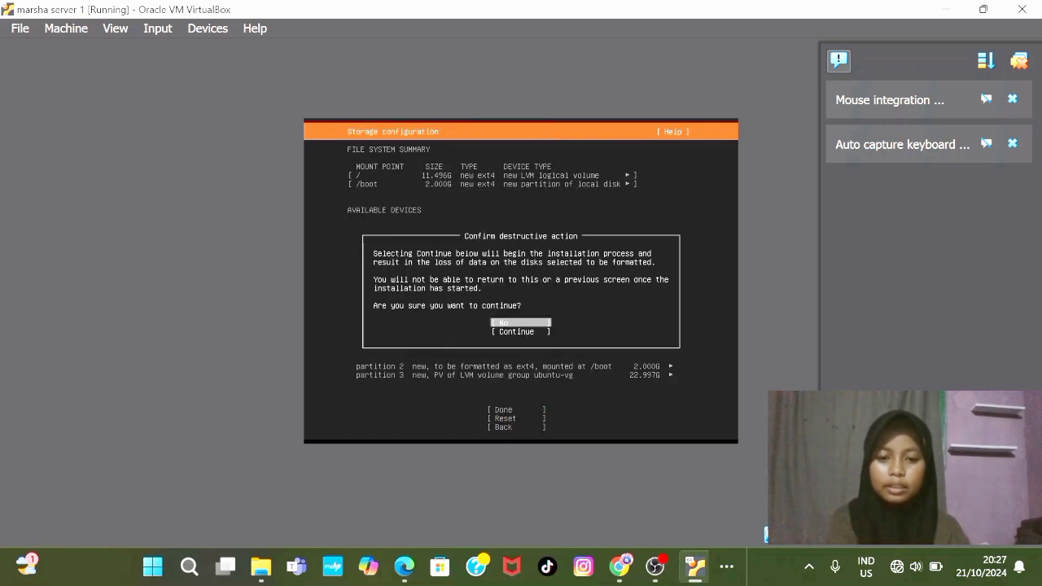
{"action": "key", "text": "Down"}
{"action": "key", "text": "Return"}
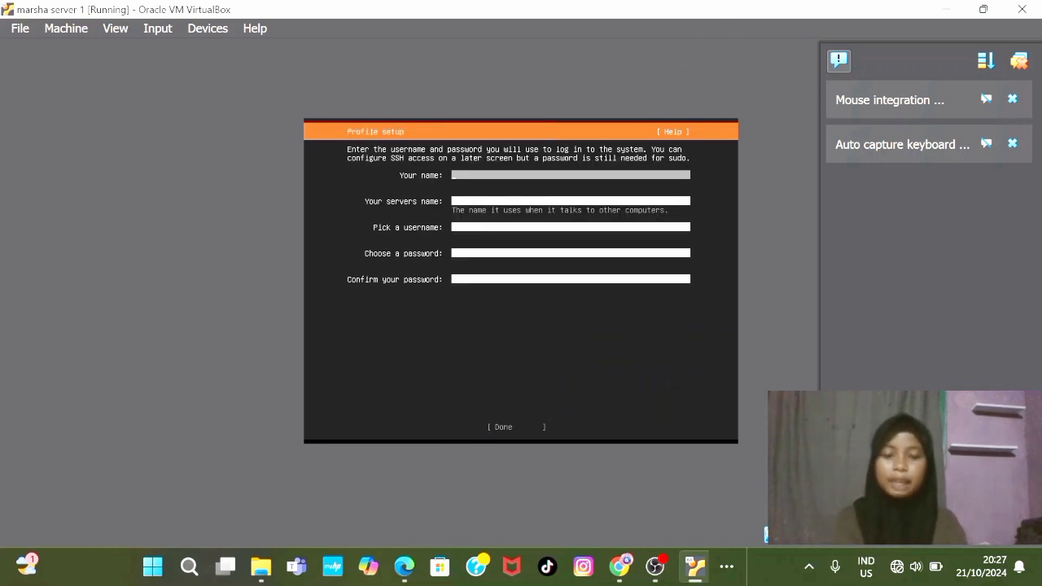
Step: Enter the user's full name, server name marshaserver, and the username
{"action": "type", "text": "marsh"}
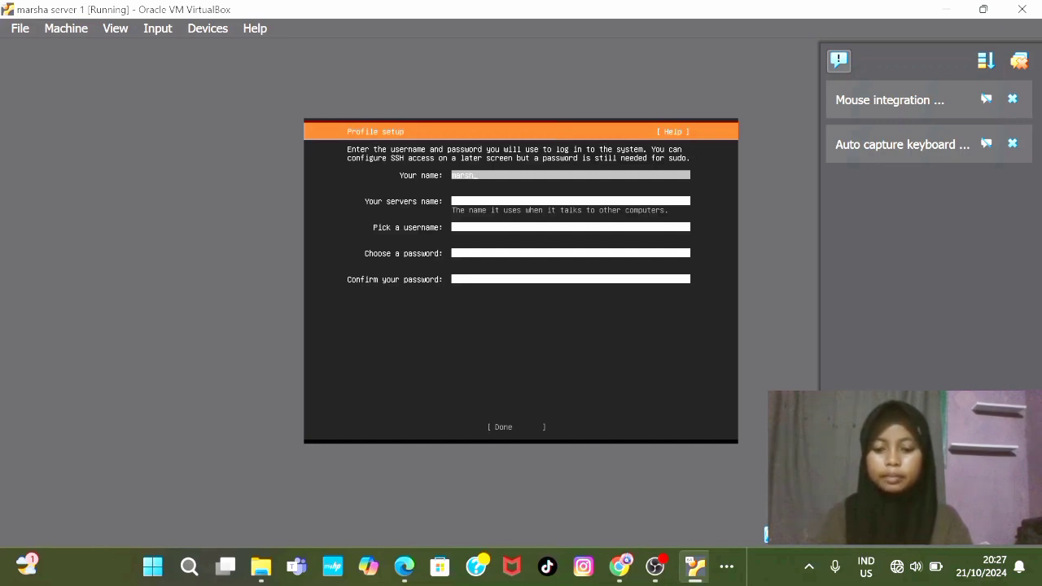
{"action": "type", "text": "a febrianti"}
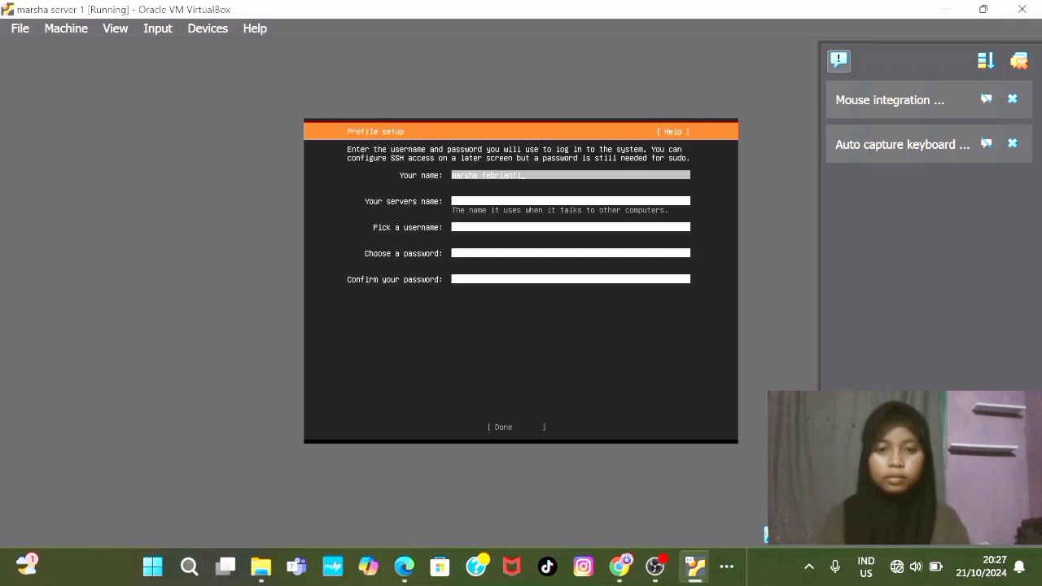
{"action": "key", "text": "Tab"}
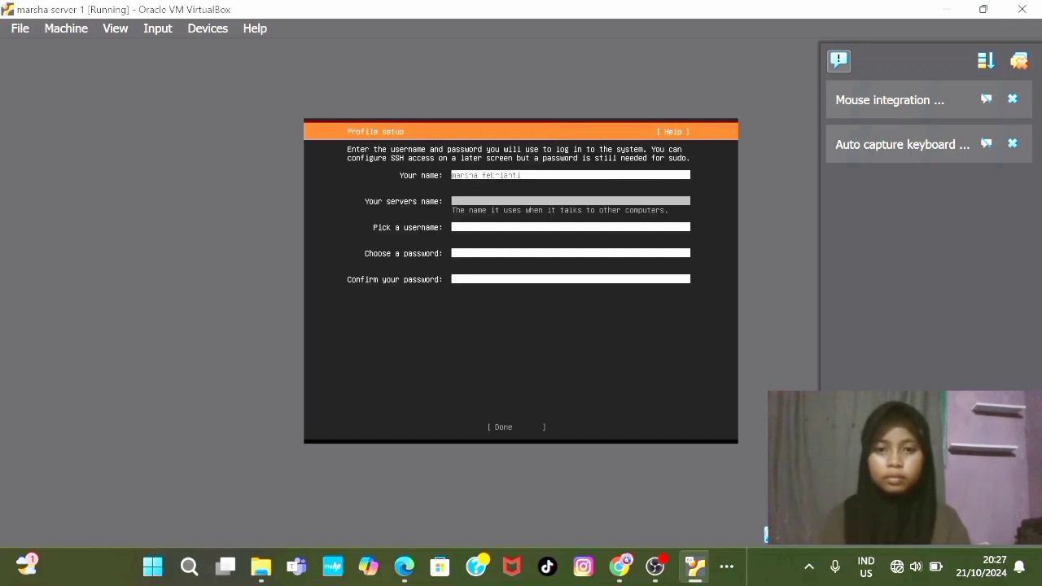
{"action": "type", "text": "marshaserver"}
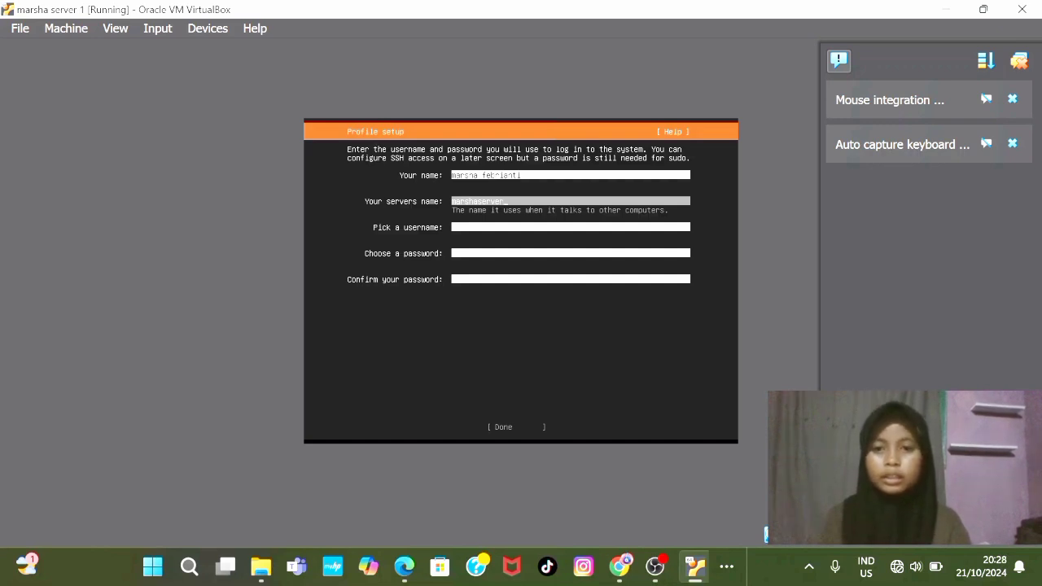
{"action": "key", "text": "Tab"}
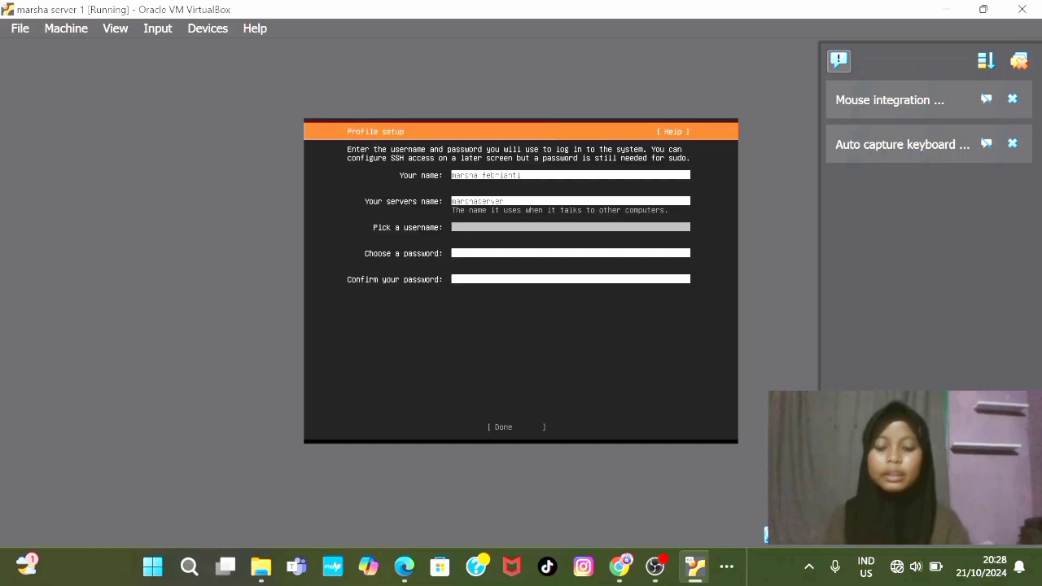
{"action": "type", "text": "marsha"}
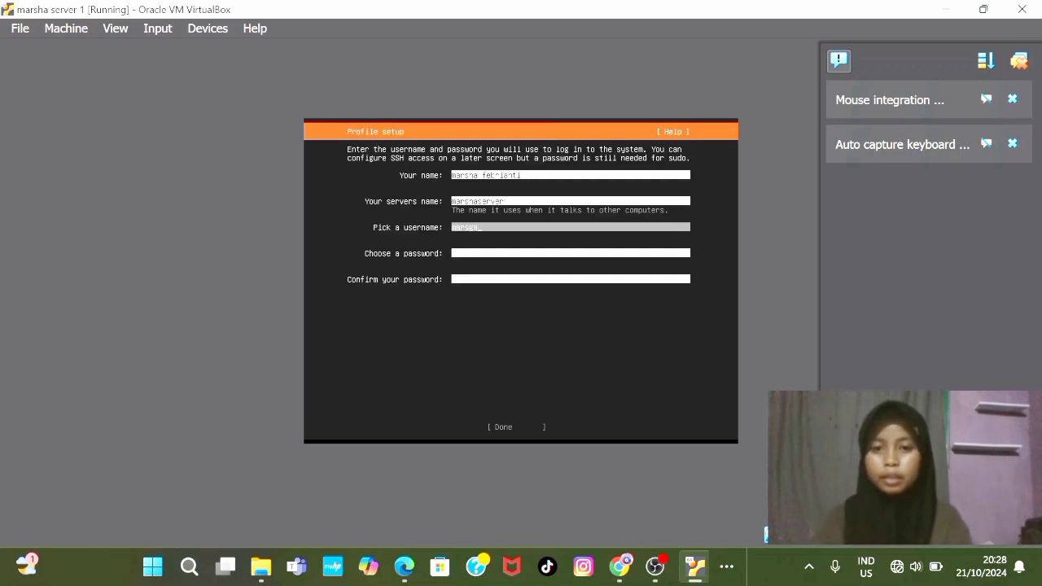
{"action": "key", "text": "BackSpace"}
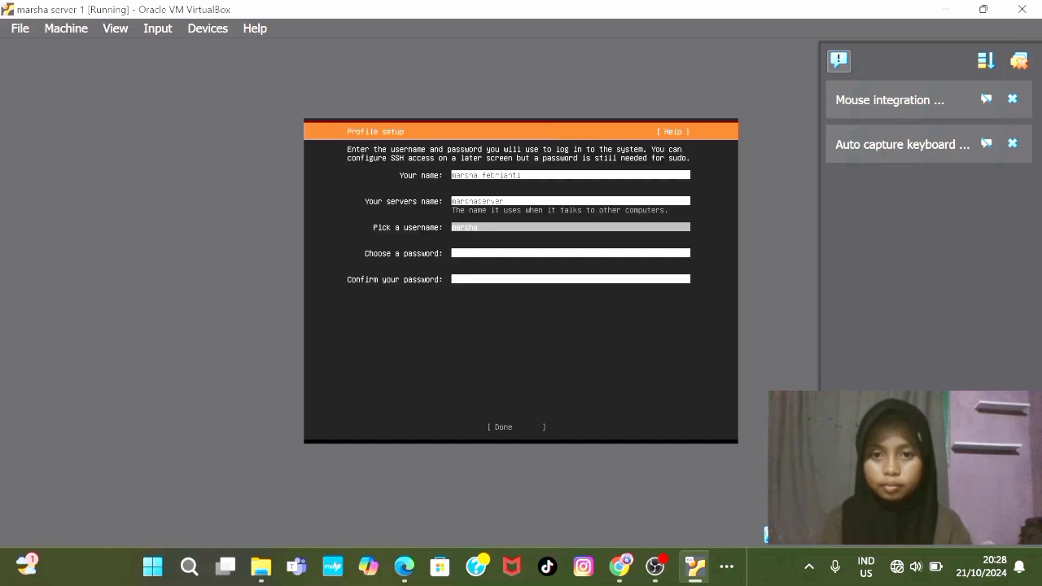
Step: Enter and confirm the account password, then submit the profile
{"action": "key", "text": "Tab"}
{"action": "type", "text": "*****"}
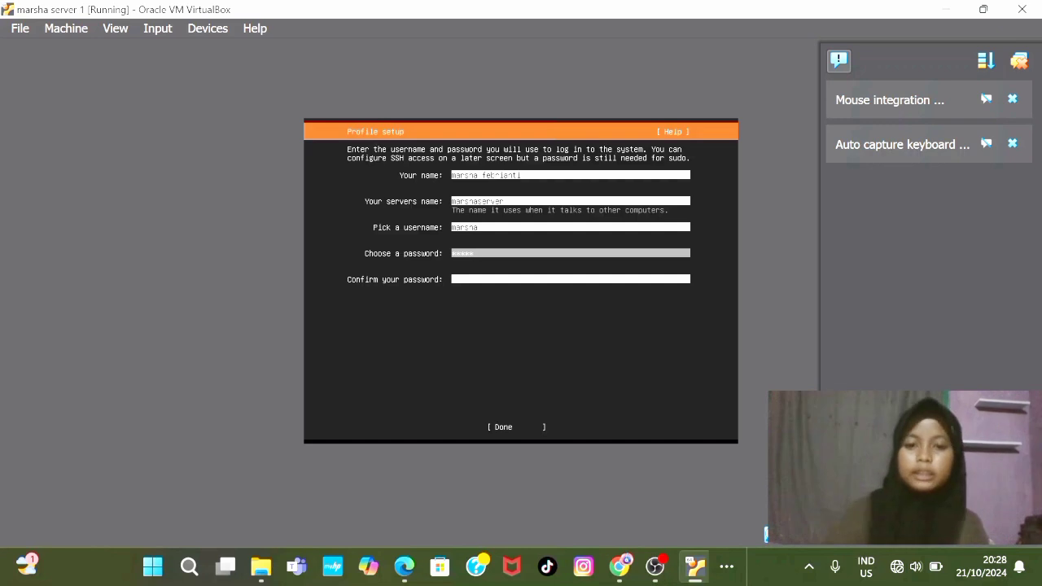
{"action": "key", "text": "Tab"}
{"action": "type", "text": "**"}
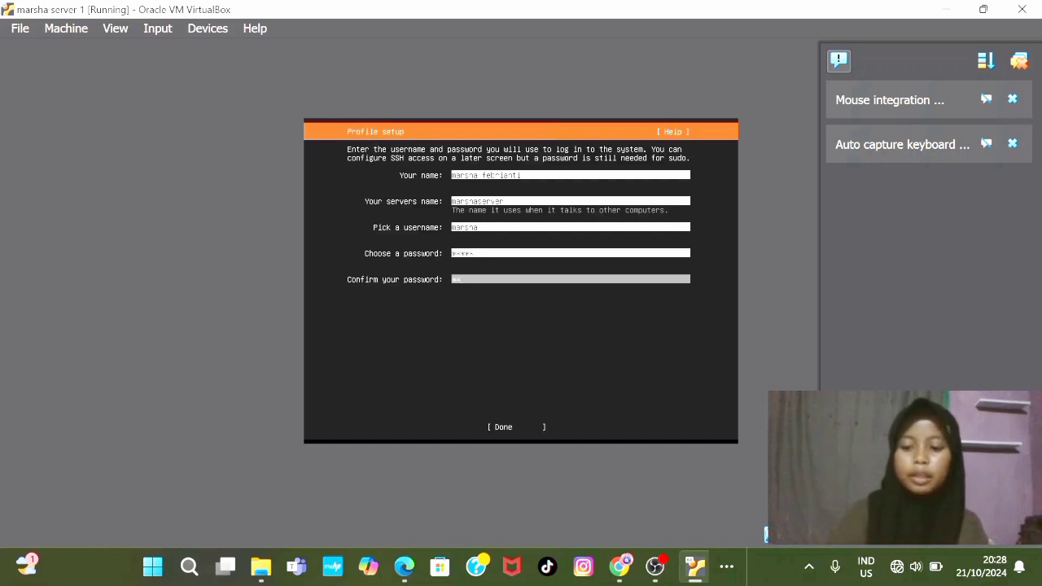
{"action": "type", "text": "**"}
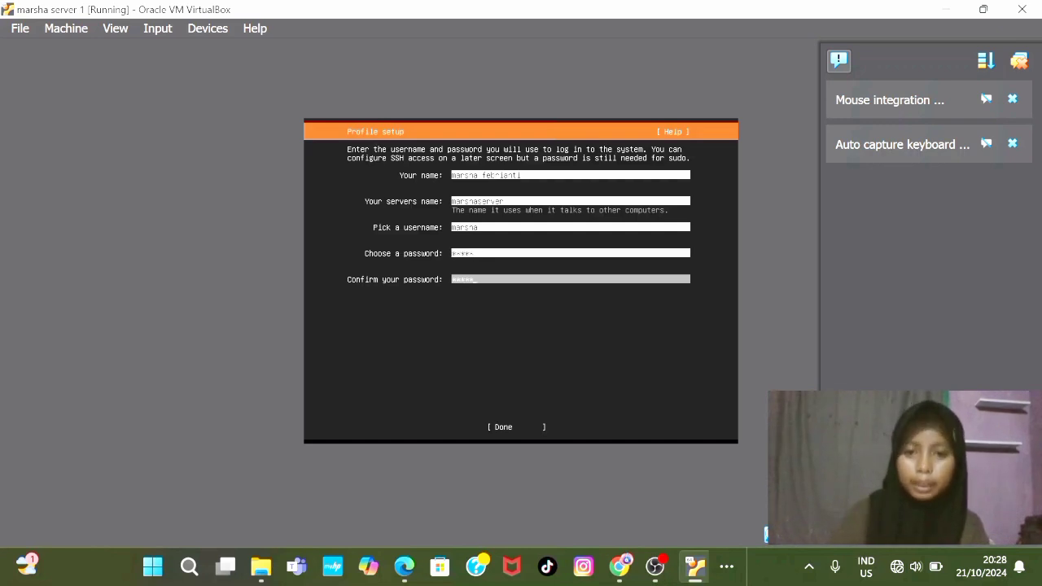
{"action": "key", "text": "Tab"}
{"action": "key", "text": "Return"}
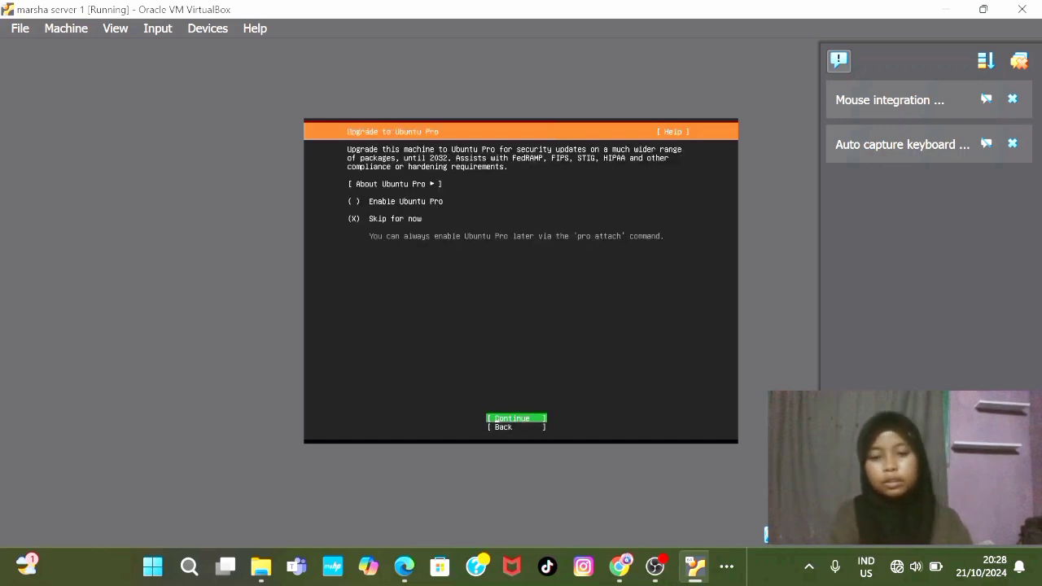
Step: Skip Ubuntu Pro, tick Install OpenSSH server, and start the installation
{"action": "key", "text": "Return"}
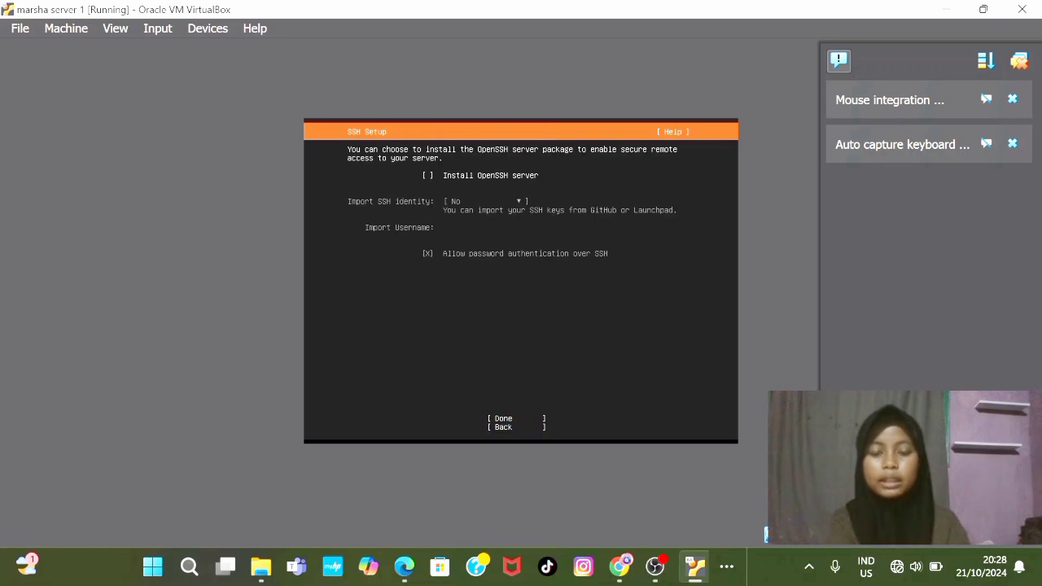
{"action": "key", "text": "space"}
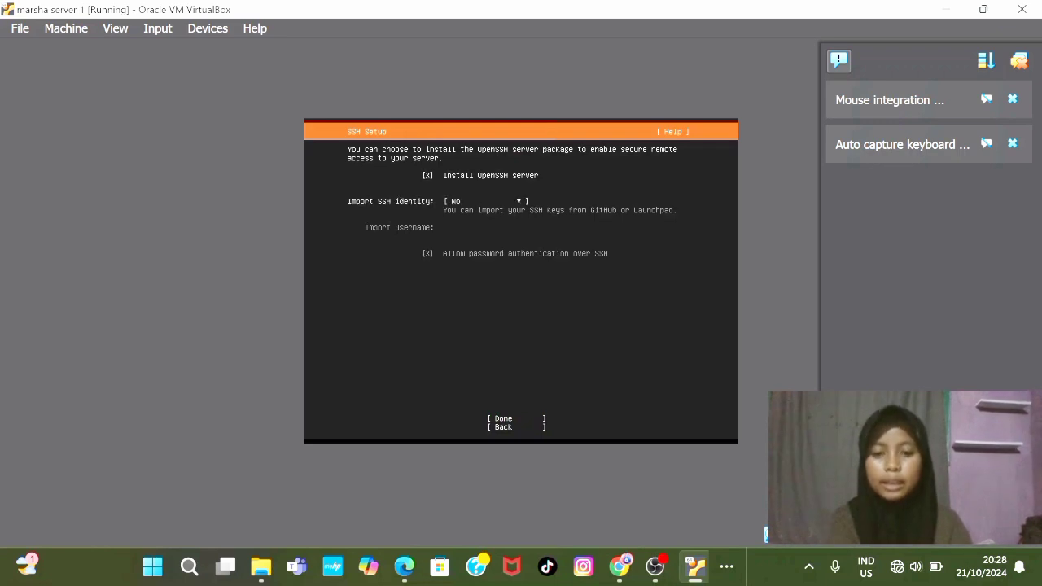
{"action": "key", "text": "Tab"}
{"action": "key", "text": "Tab"}
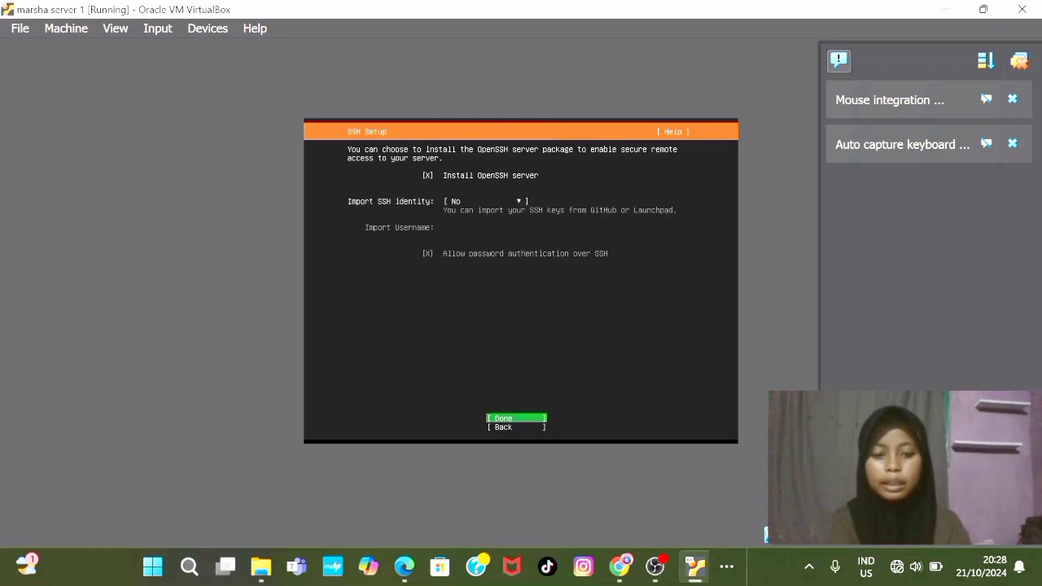
{"action": "key", "text": "Return"}
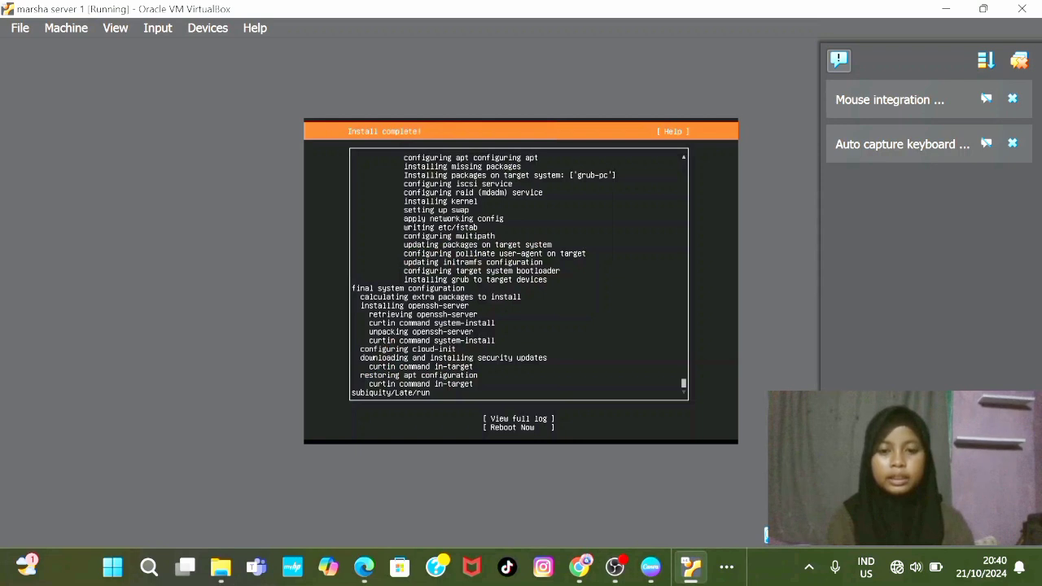
Step: Choose Reboot Now and continue past the remove-installation-medium prompt
{"action": "key", "text": "Tab"}
{"action": "key", "text": "Down"}
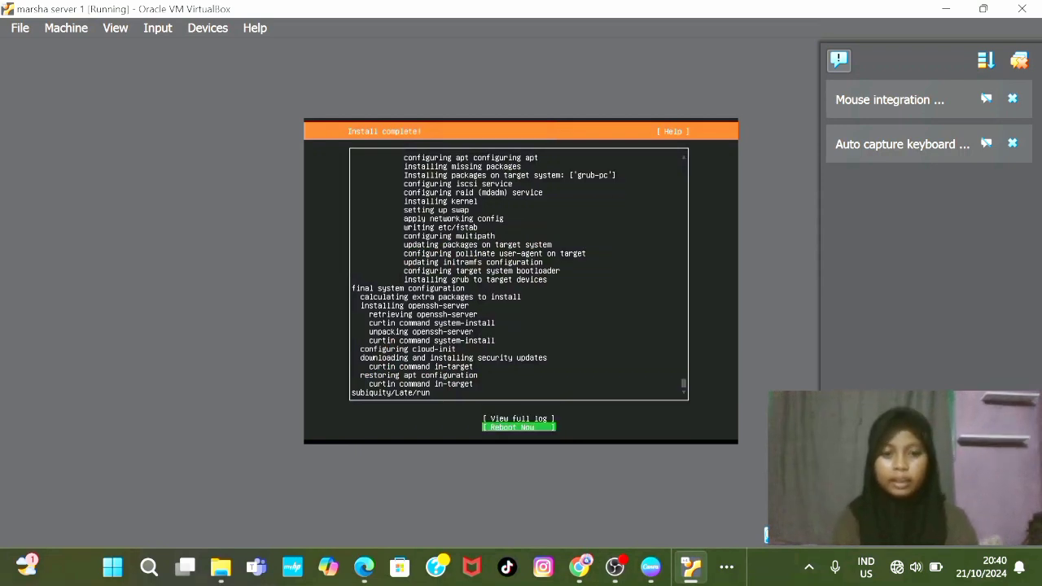
{"action": "key", "text": "Return"}
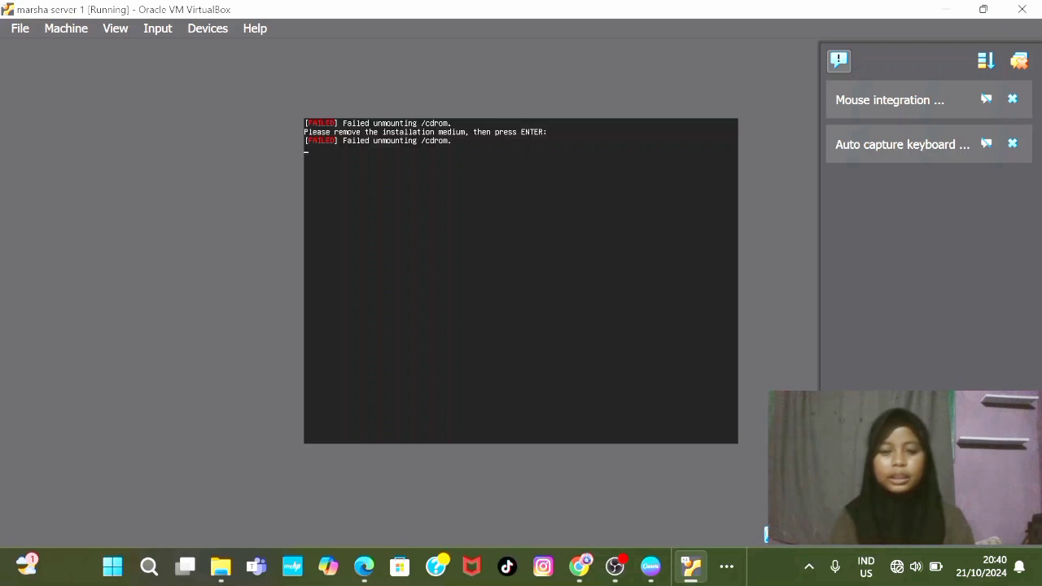
{"action": "key", "text": "Return"}
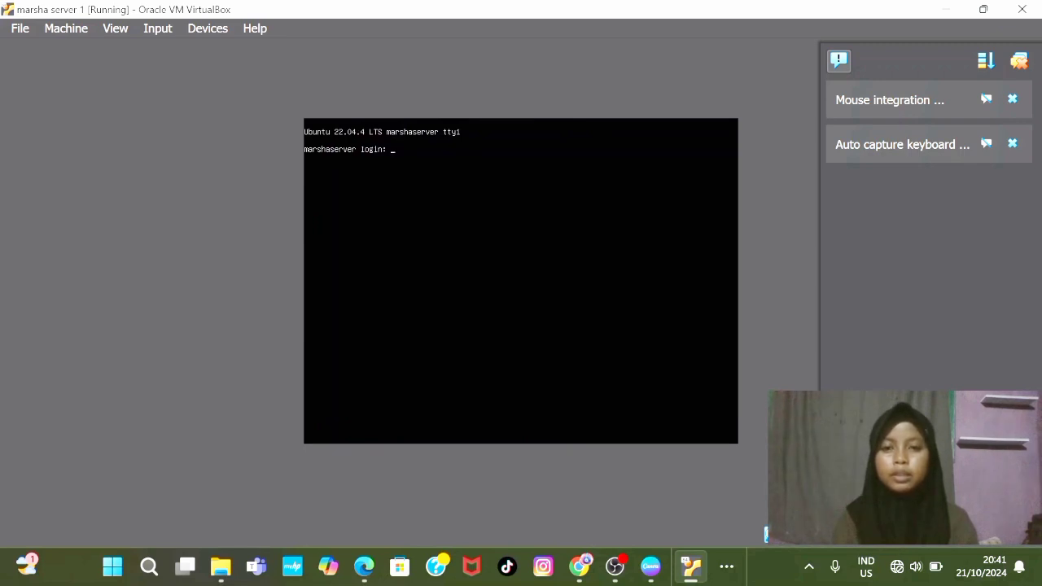
Step: Log in at the marshaserver prompt with the username and password, then refresh the shell prompt
{"action": "type", "text": "marsss"}
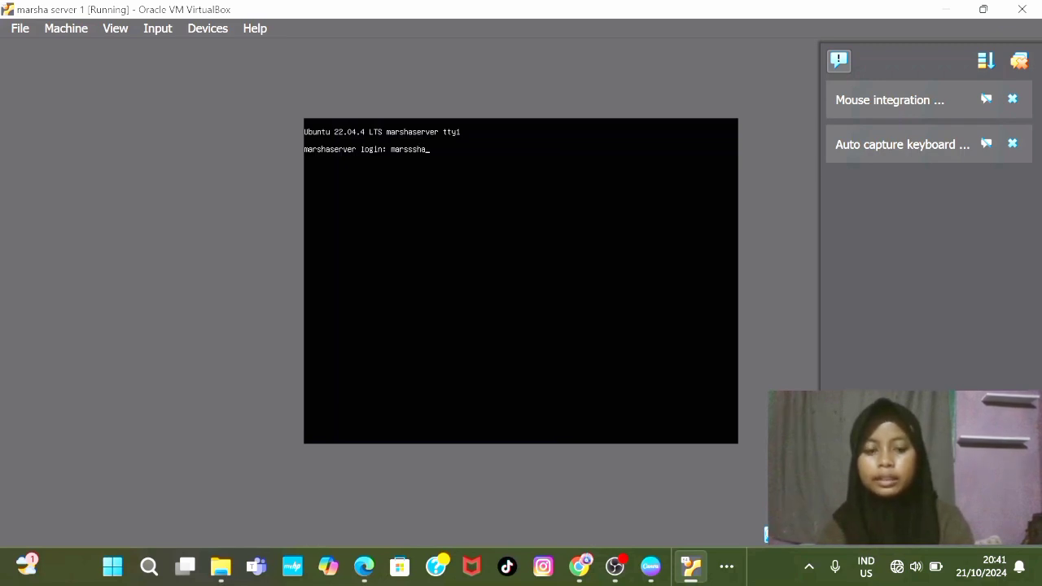
{"action": "type", "text": "ha"}
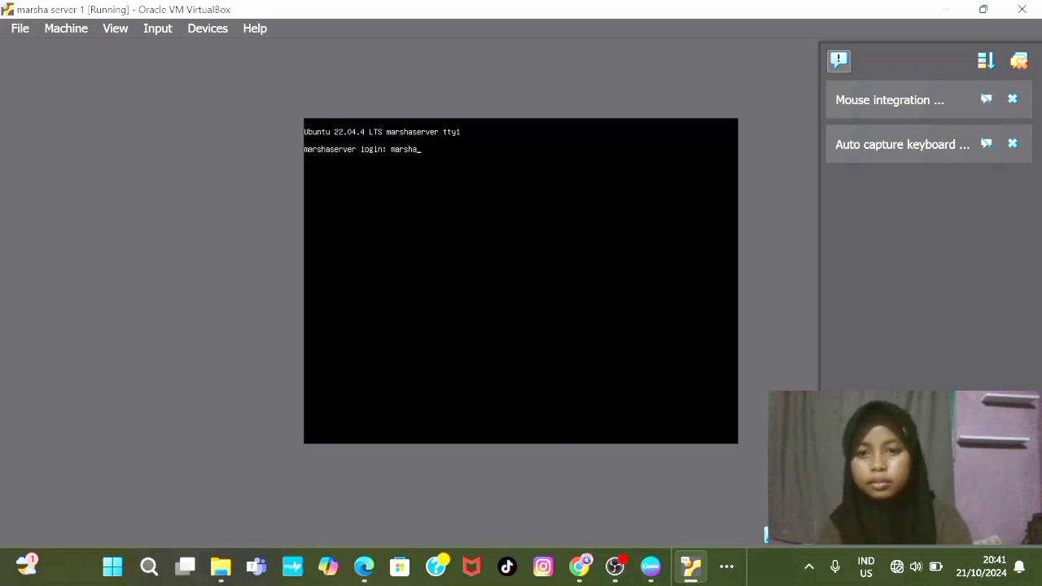
{"action": "key", "text": "Return"}
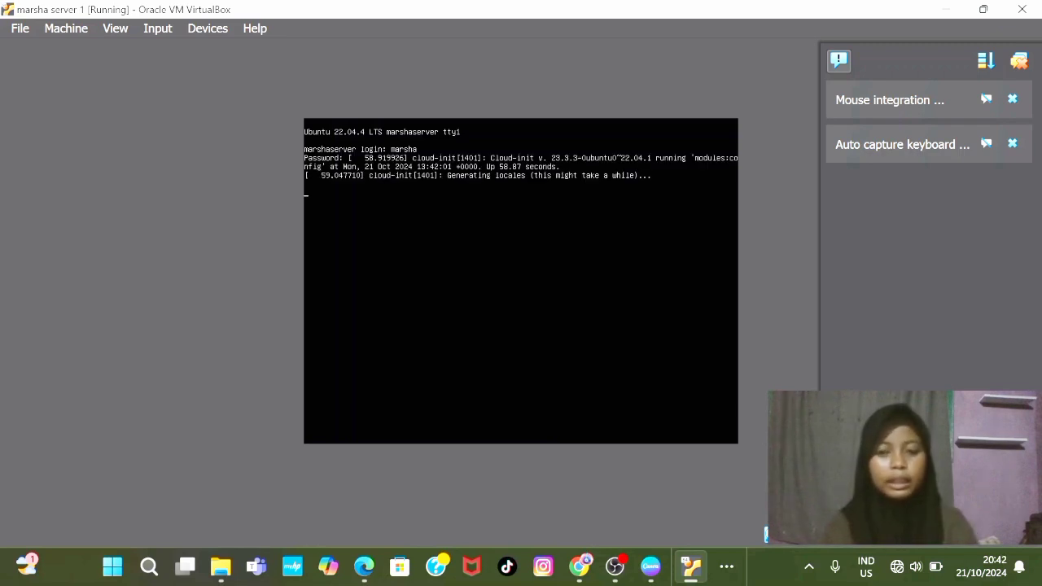
{"action": "key", "text": "Return"}
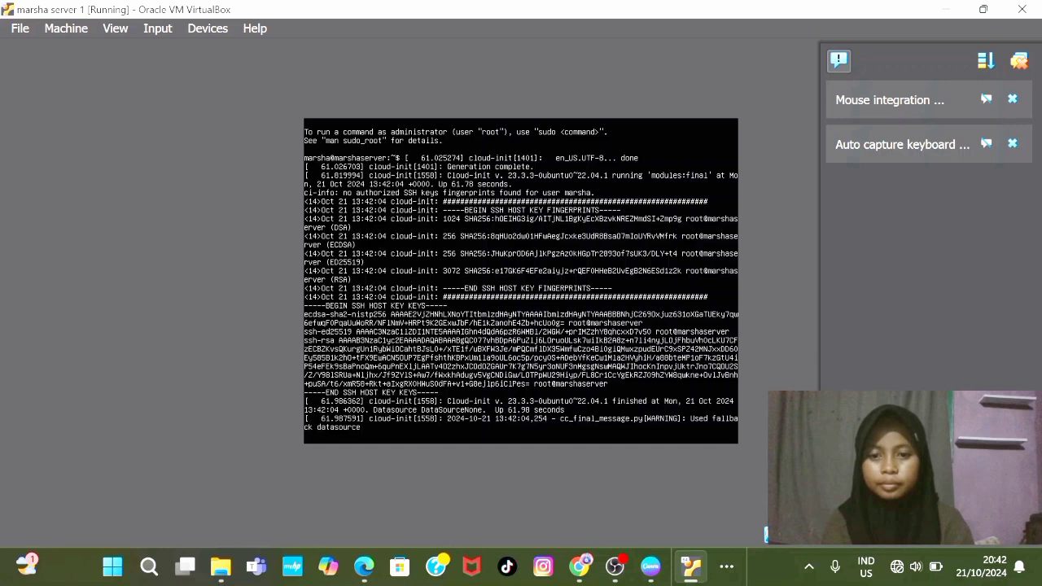
{"action": "key", "text": "Return"}
{"action": "key", "text": "Return"}
{"action": "key", "text": "Return"}
{"action": "key", "text": "Return"}
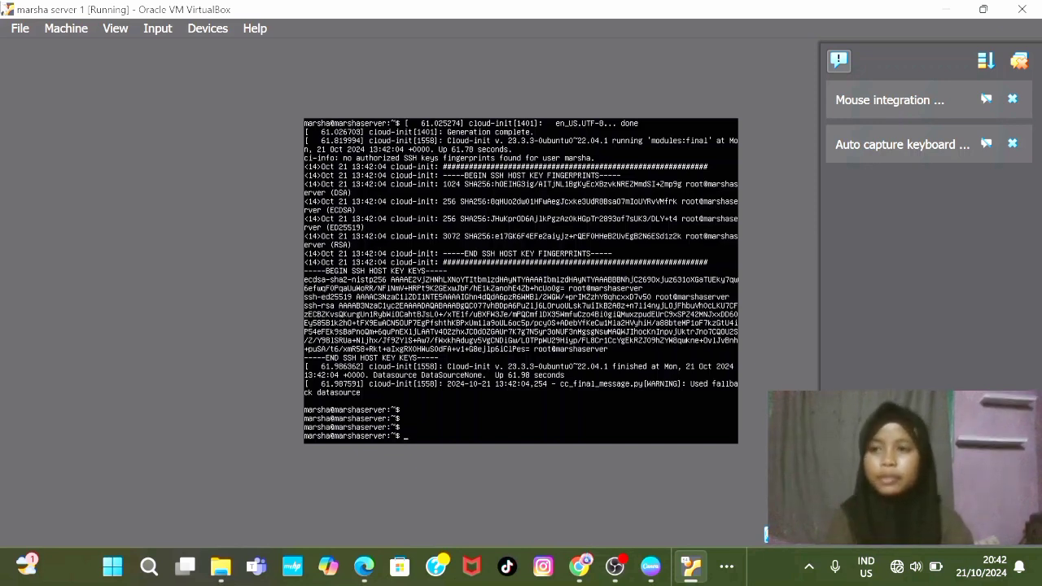
Step: Close the VM window with 'Power off the machine' selected and confirm with OK
{"action": "left_click", "coordinate": [21, 30]}
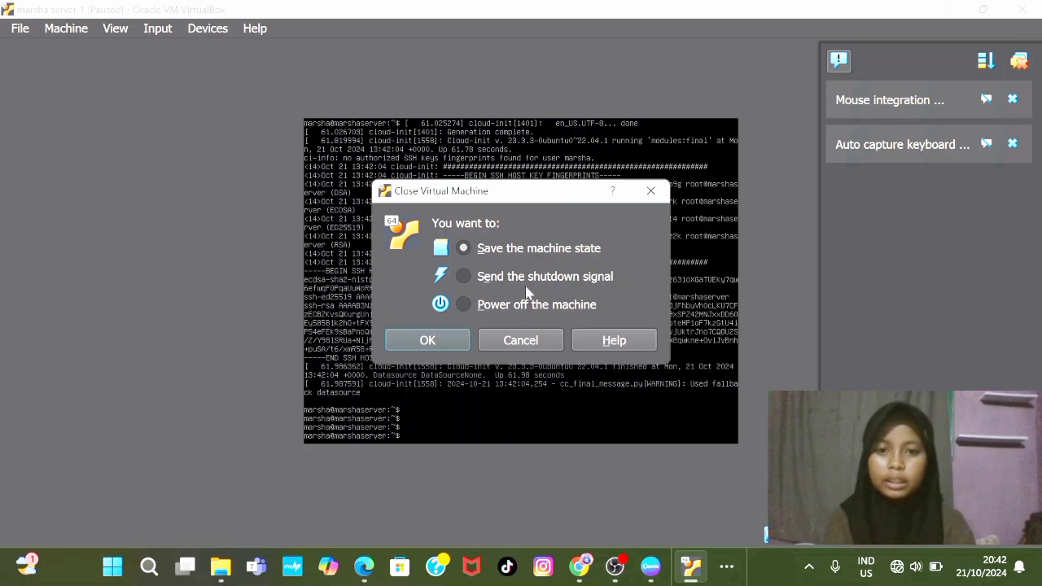
{"action": "left_click", "coordinate": [463, 305]}
{"action": "left_click", "coordinate": [462, 250]}
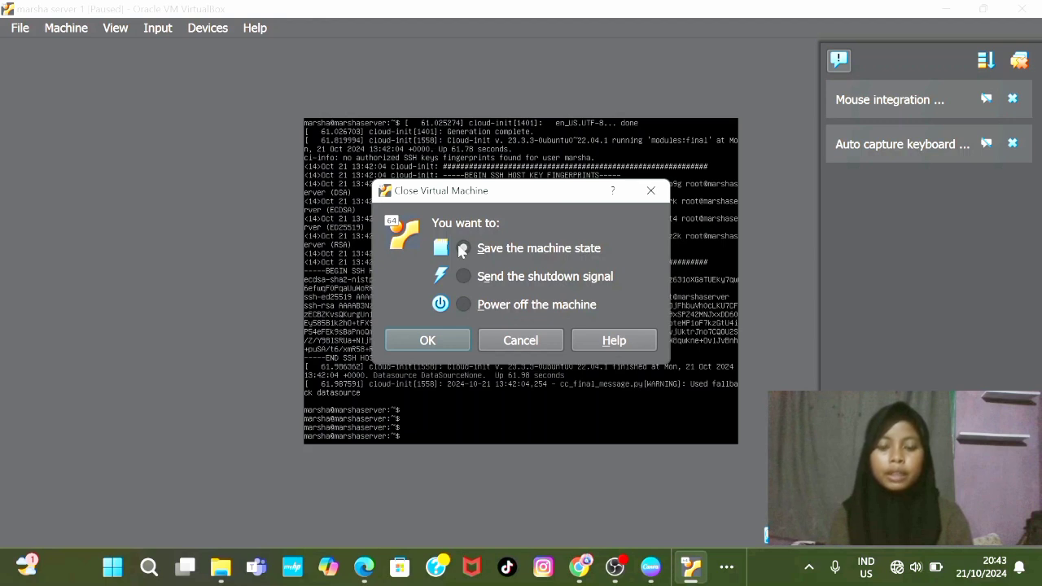
{"action": "left_click", "coordinate": [464, 305]}
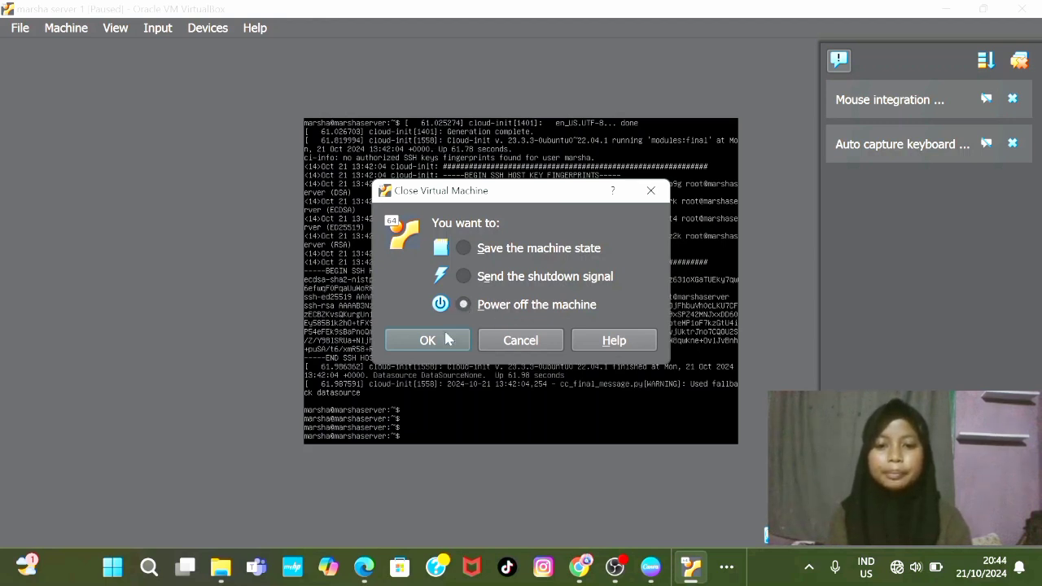
{"action": "left_click", "coordinate": [440, 337]}
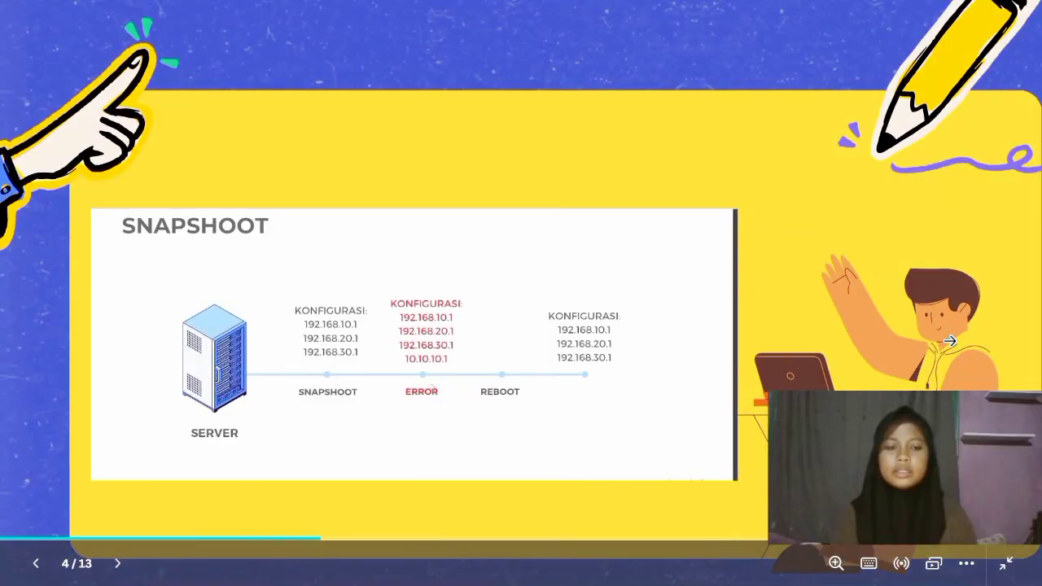
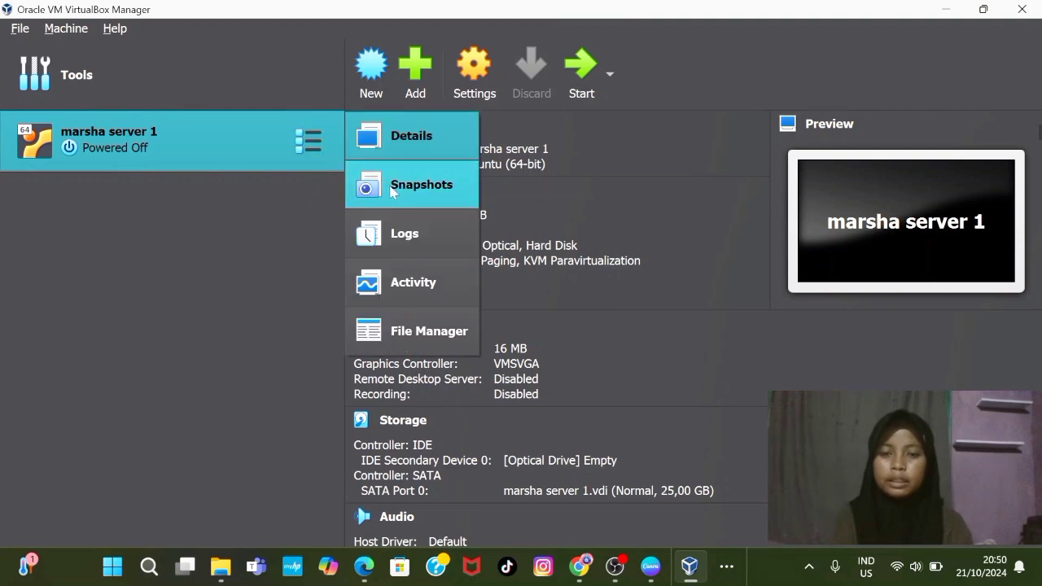
Step: From the Snapshots view, start a new snapshot of marsha server 1 and name it 'default server'
{"action": "left_click", "coordinate": [392, 191]}
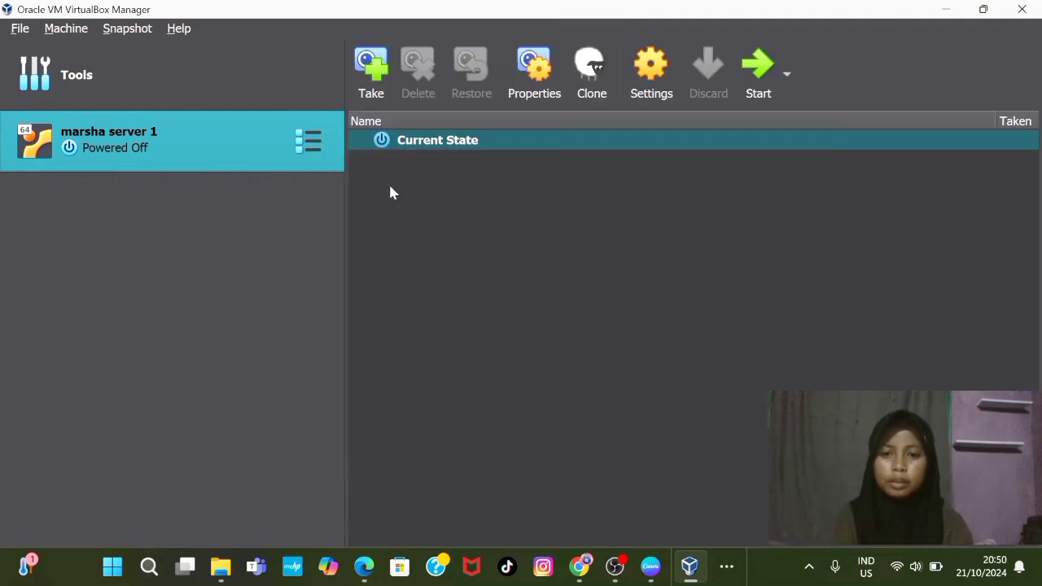
{"action": "left_click", "coordinate": [371, 81]}
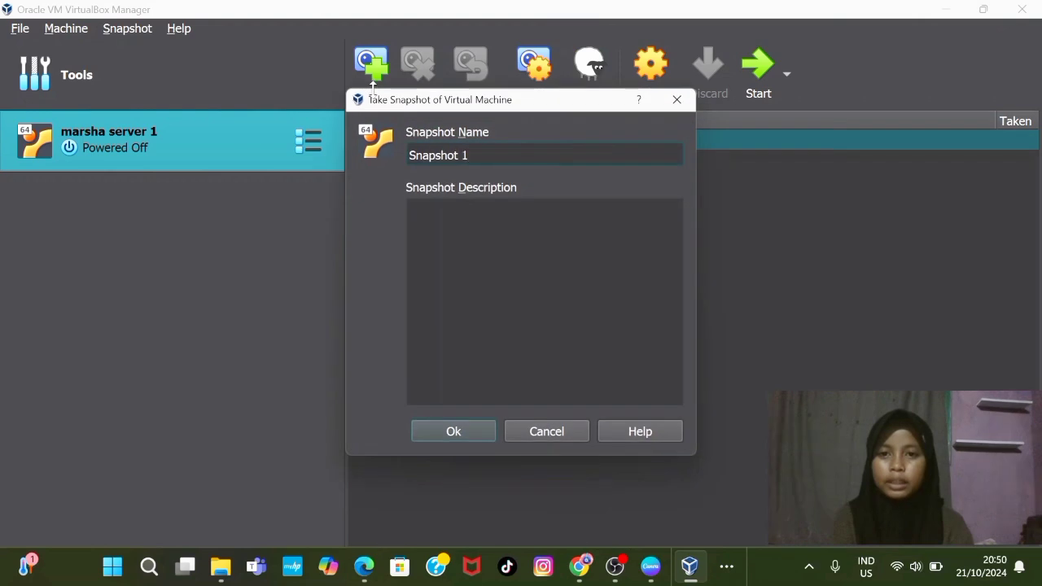
{"action": "key", "text": "BackSpace"}
{"action": "key", "text": "BackSpace"}
{"action": "key", "text": "BackSpace"}
{"action": "key", "text": "BackSpace"}
{"action": "key", "text": "BackSpace"}
{"action": "key", "text": "BackSpace"}
{"action": "key", "text": "BackSpace"}
{"action": "key", "text": "BackSpace"}
{"action": "key", "text": "BackSpace"}
{"action": "key", "text": "BackSpace"}
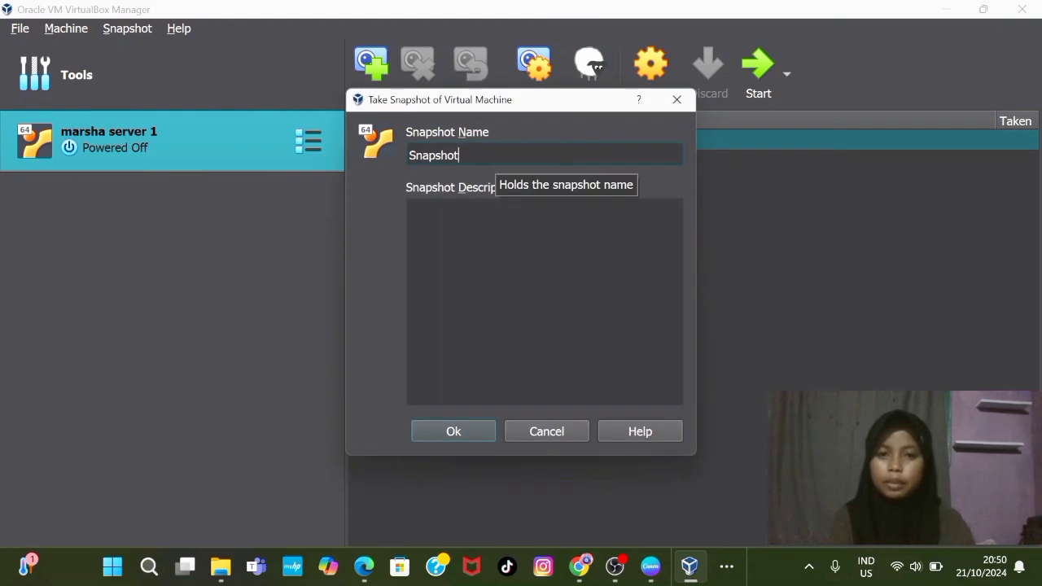
{"action": "type", "text": "da"}
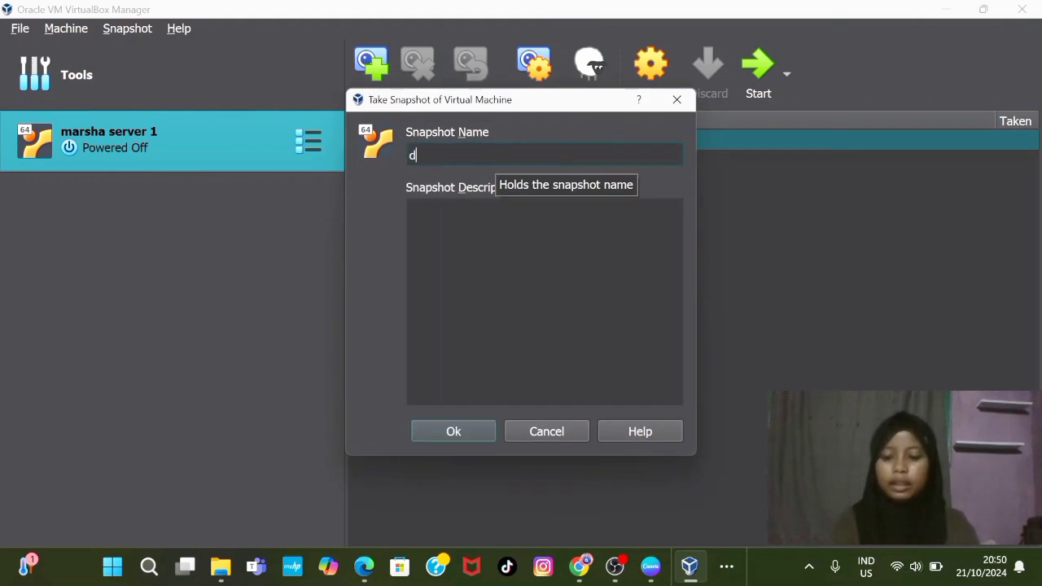
{"action": "key", "text": "BackSpace"}
{"action": "key", "text": "BackSpace"}
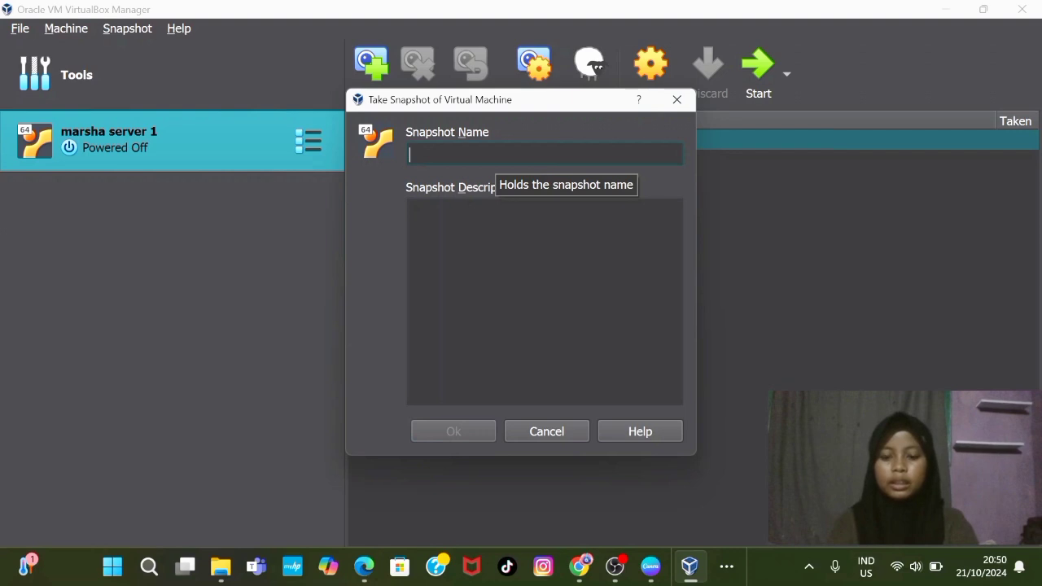
{"action": "type", "text": "def"}
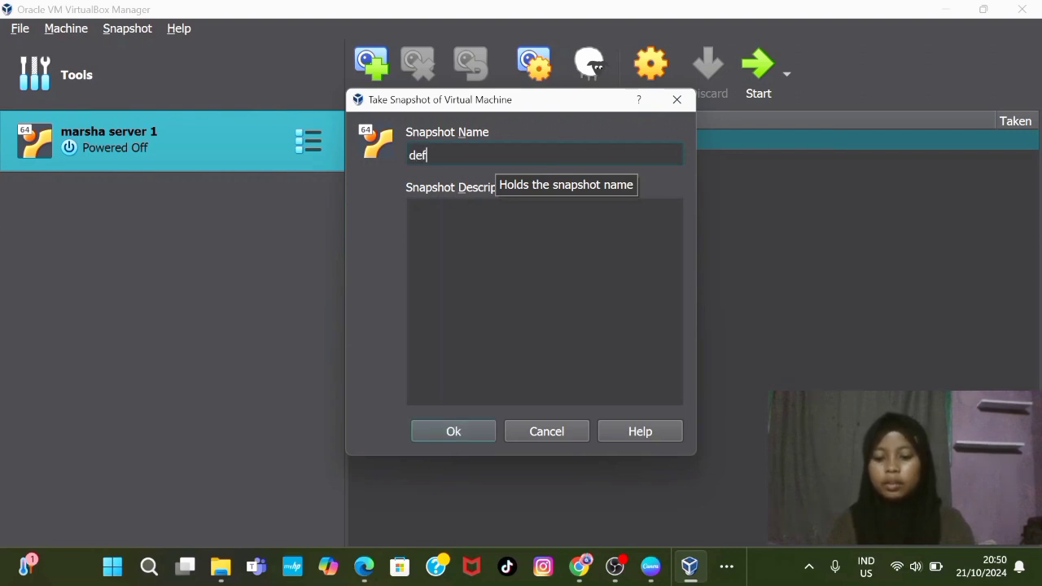
{"action": "type", "text": "ault "}
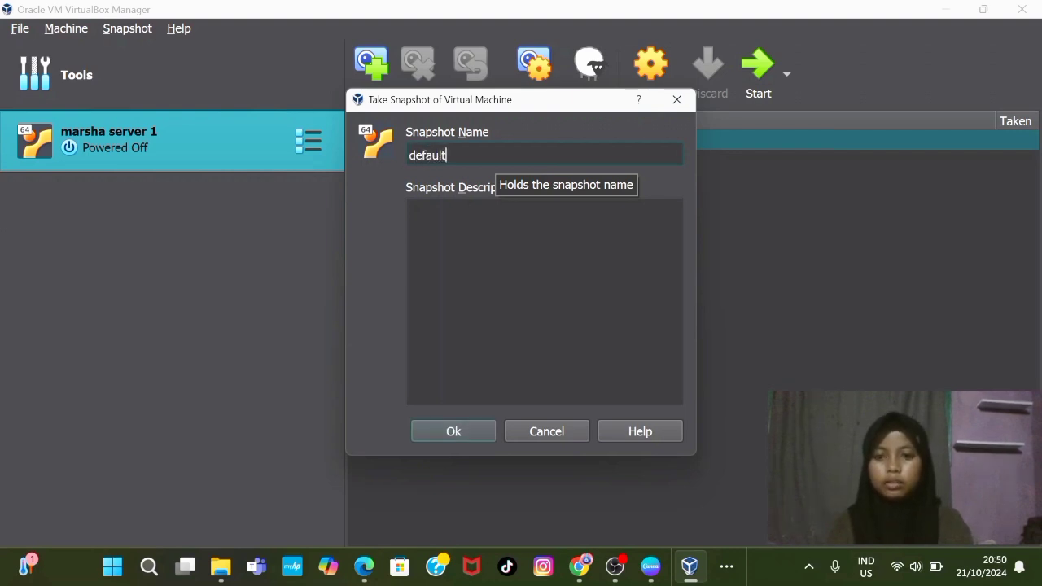
{"action": "type", "text": "server"}
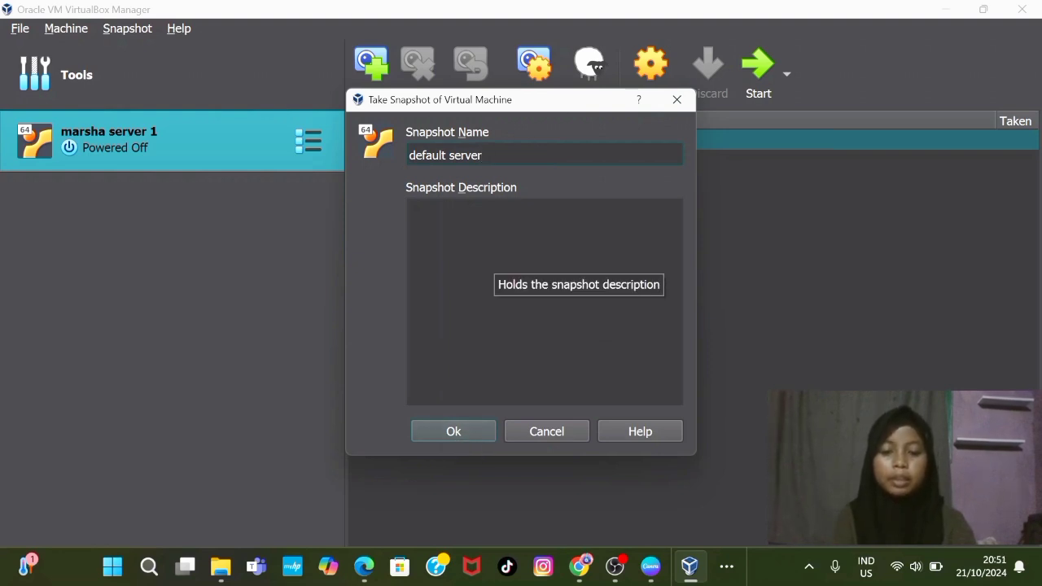
Step: Save the 'default server' snapshot, restore marsha server 1 to it, and boot the VM
{"action": "left_click", "coordinate": [477, 436]}
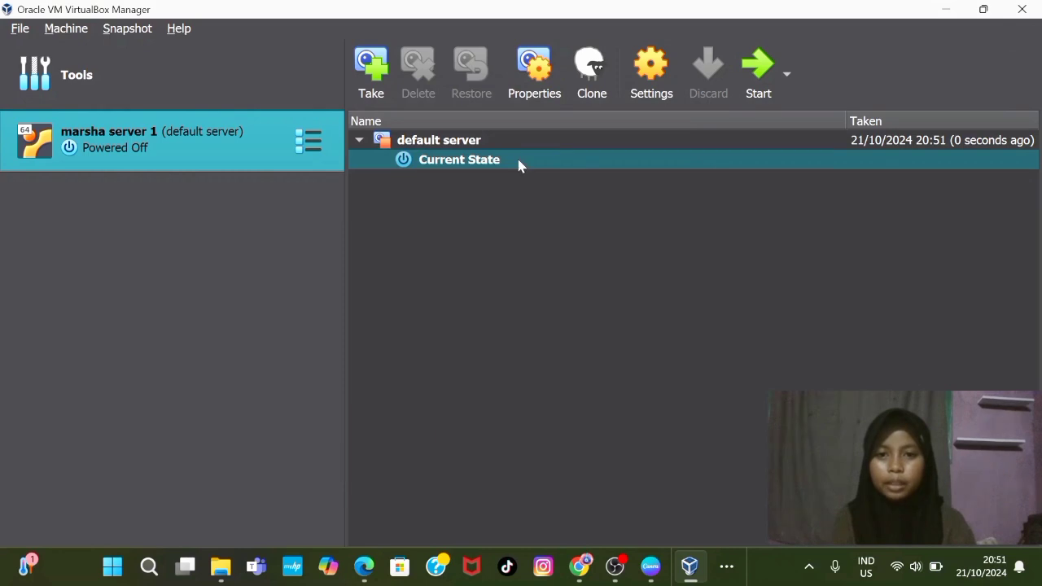
{"action": "left_click", "coordinate": [430, 143]}
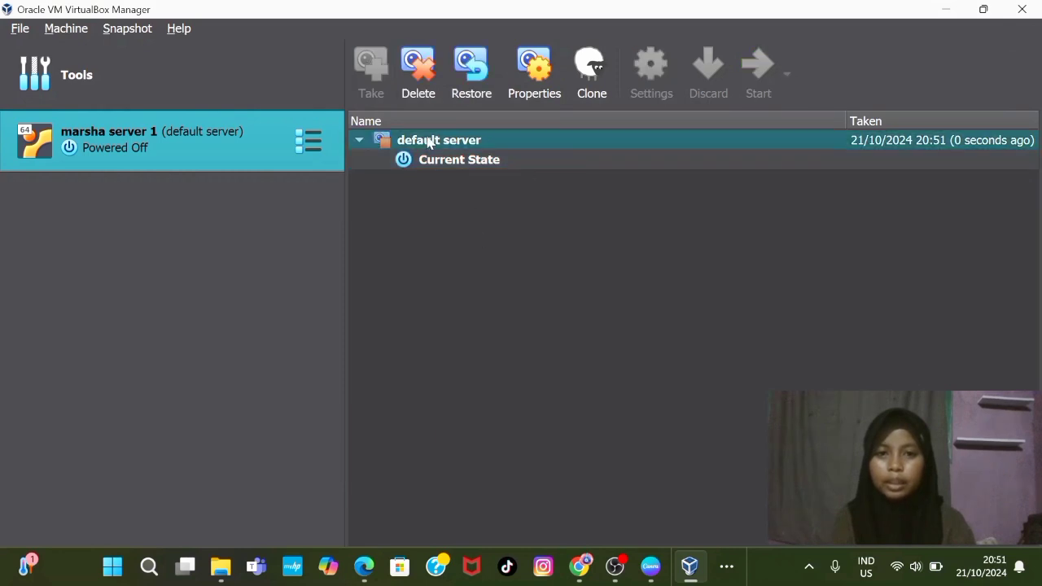
{"action": "left_click", "coordinate": [475, 90]}
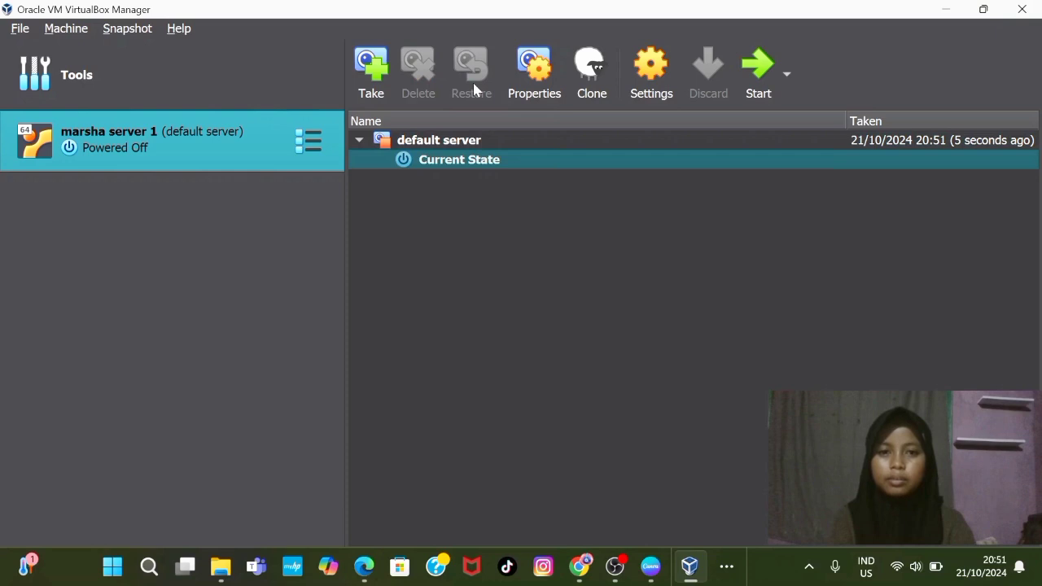
{"action": "left_click", "coordinate": [757, 96]}
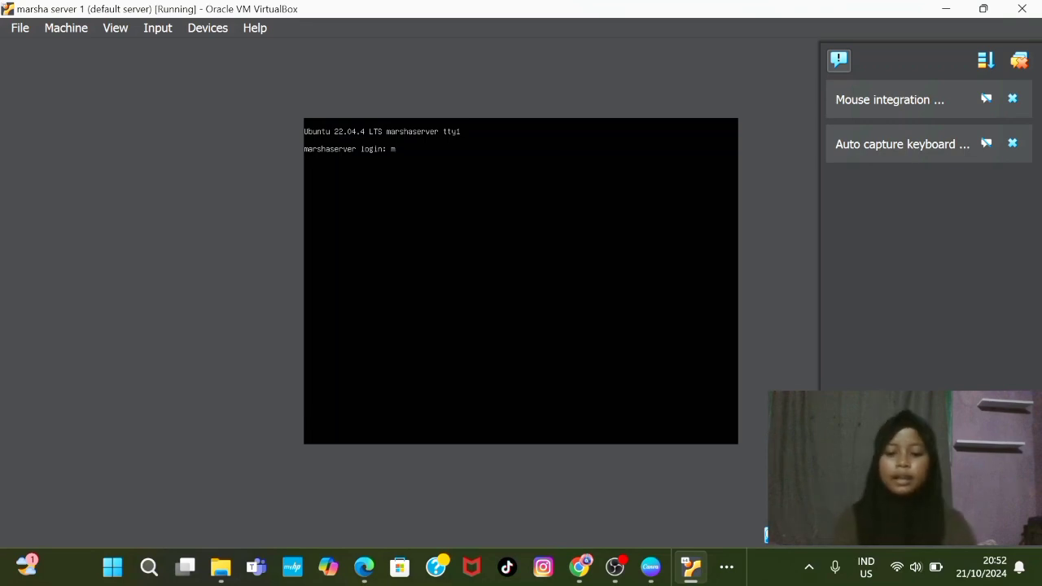
Step: Log in at the server console and list the home folder with ls
{"action": "type", "text": "arsha"}
{"action": "key", "text": "Return"}
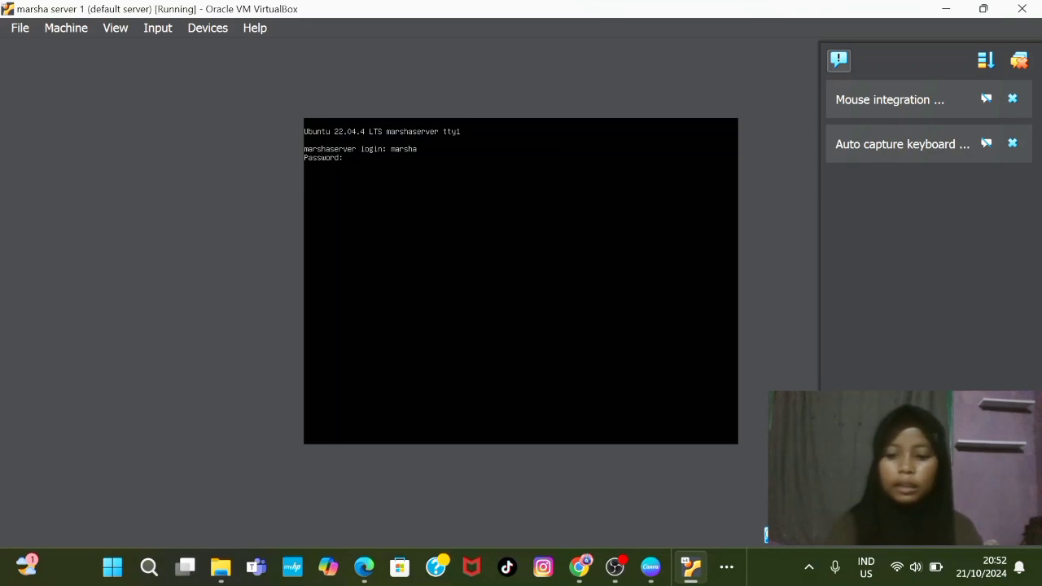
{"action": "key", "text": "Return"}
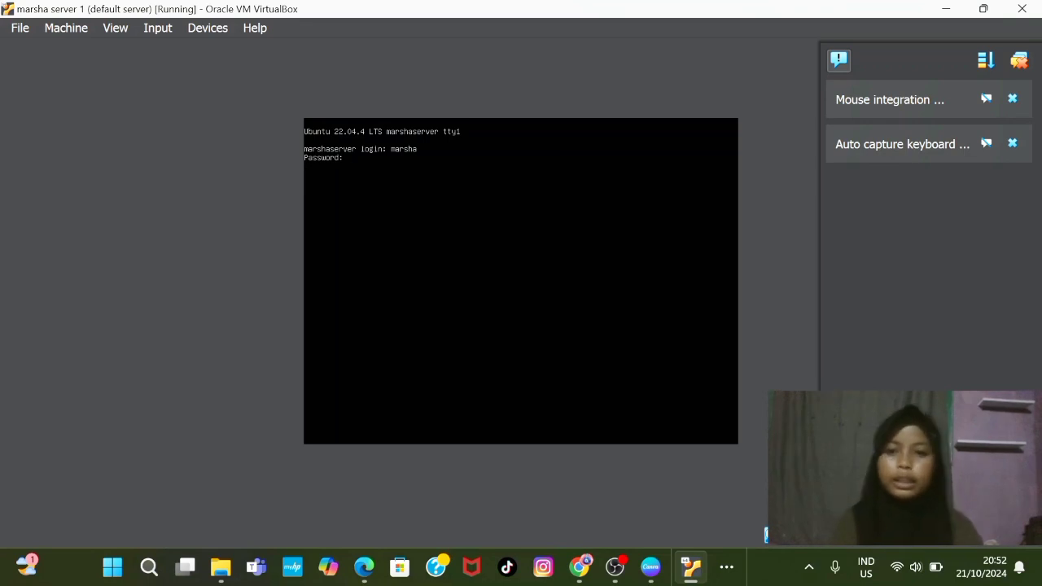
{"action": "key", "text": "Return"}
{"action": "type", "text": "ls"}
{"action": "key", "text": "Return"}
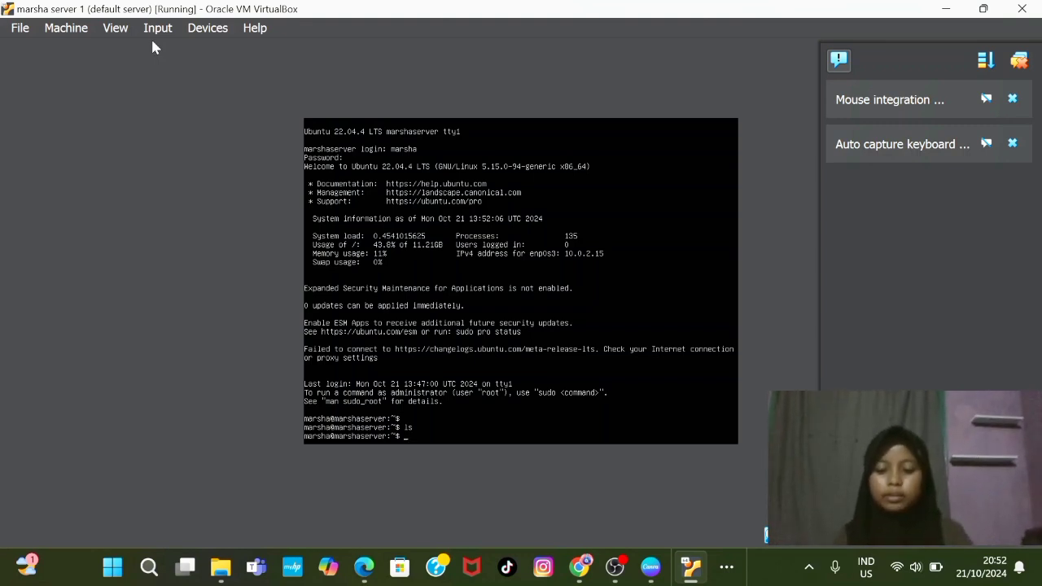
Step: Create empty files a.txt, b.txt and c.txt with touch, then confirm them with ls
{"action": "type", "text": "touch a"}
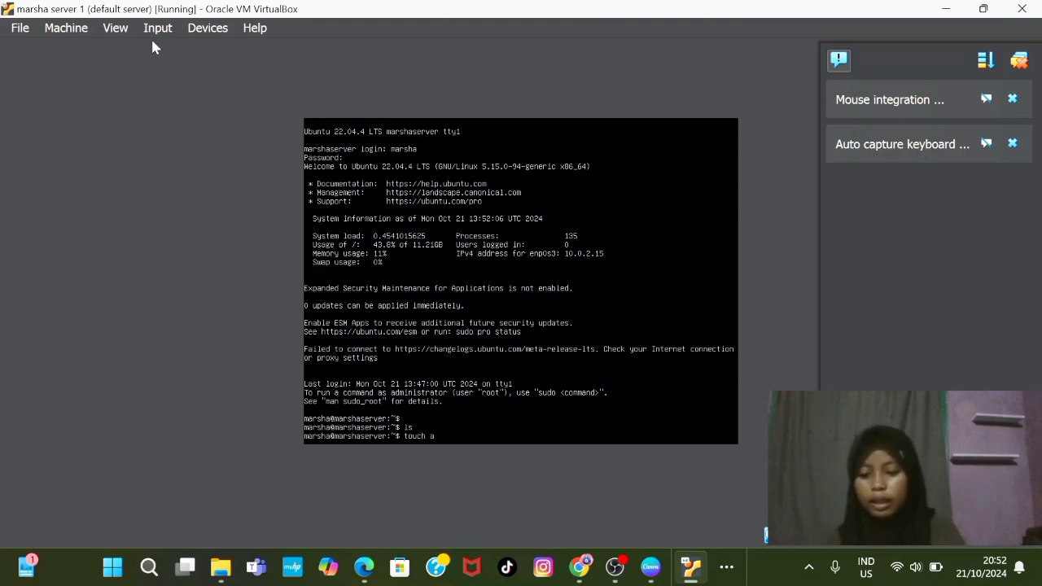
{"action": "type", "text": "."}
{"action": "key", "text": "BackSpace"}
{"action": "type", "text": "txt"}
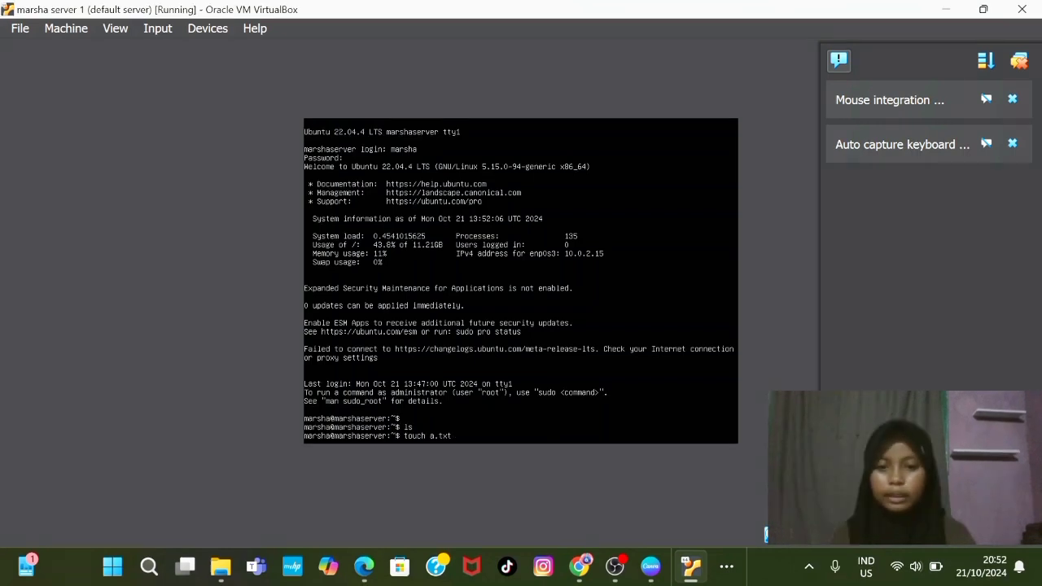
{"action": "key", "text": "Return"}
{"action": "type", "text": "t"}
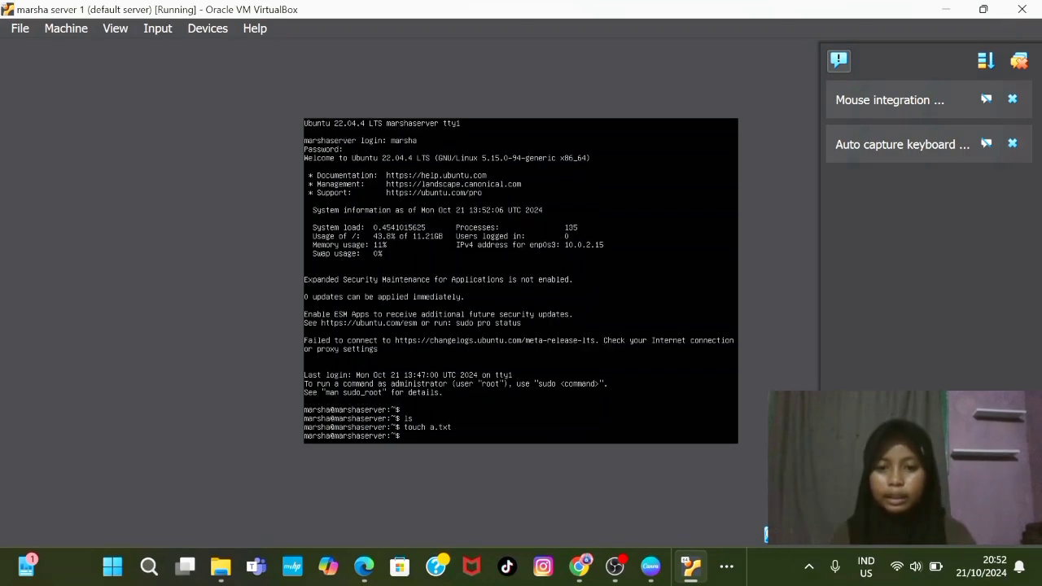
{"action": "type", "text": "ou"}
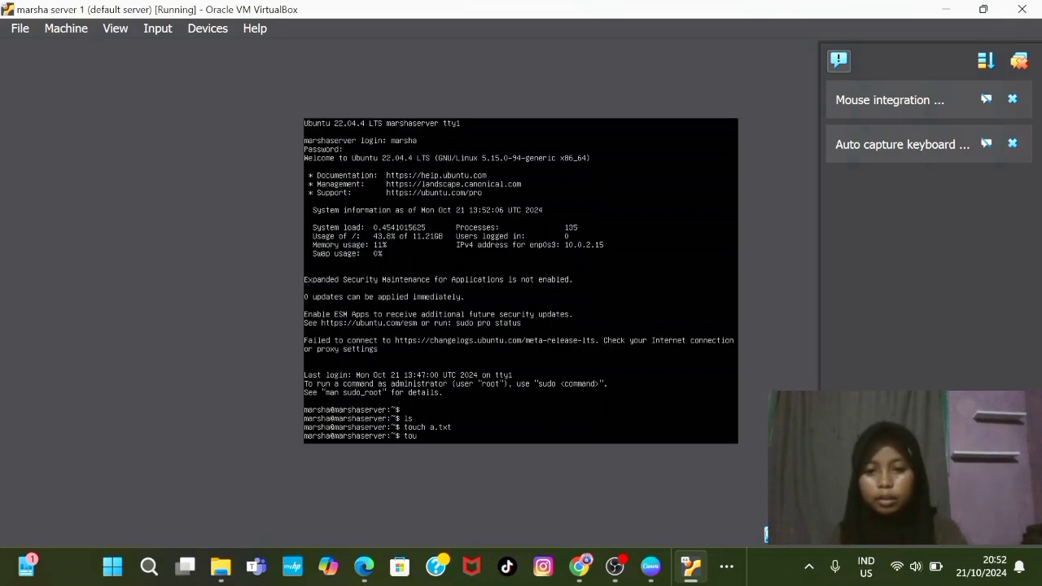
{"action": "type", "text": "ch"}
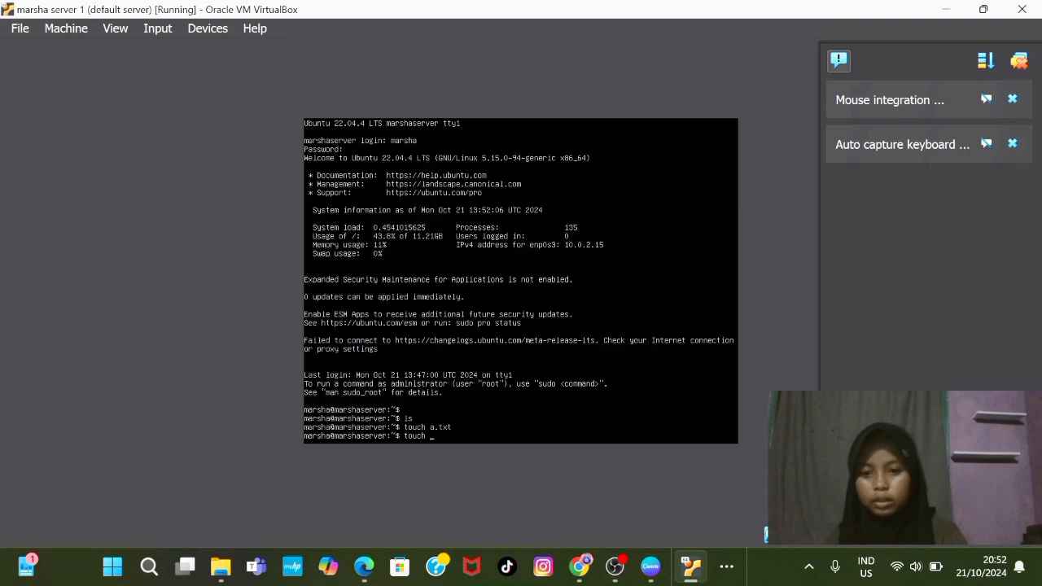
{"action": "type", "text": " b"}
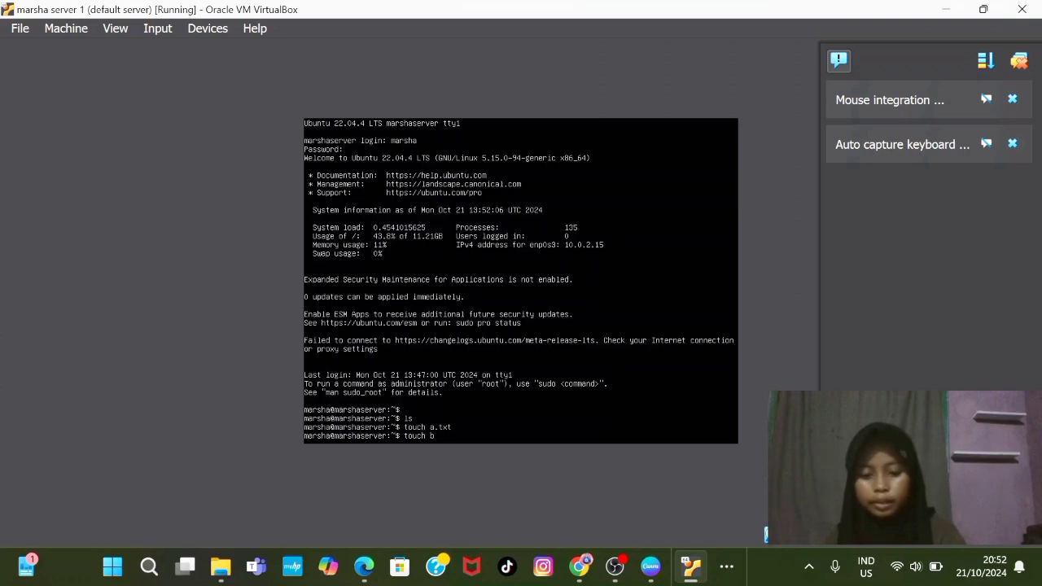
{"action": "type", "text": ".txt"}
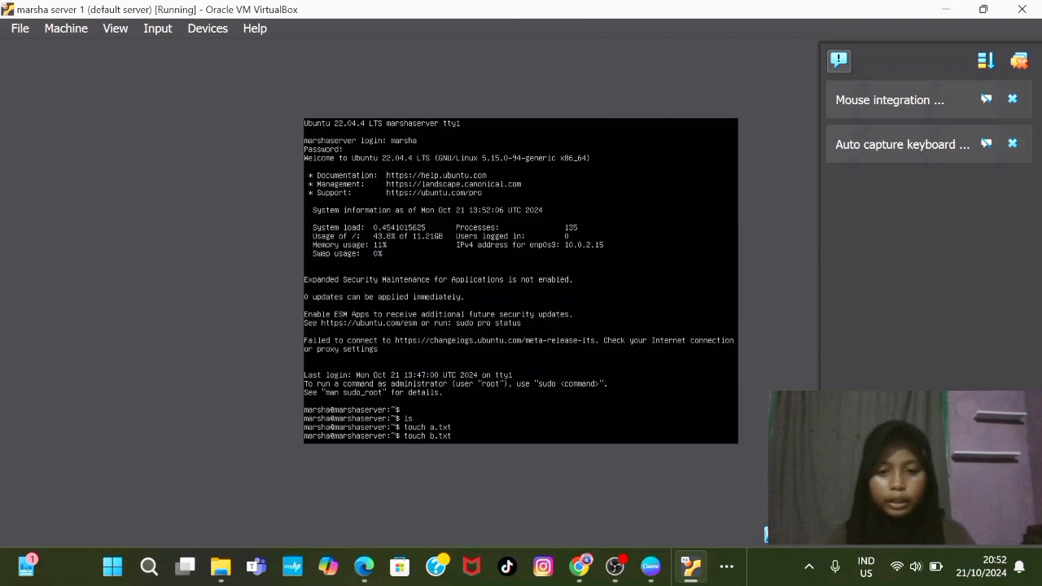
{"action": "key", "text": "Return"}
{"action": "type", "text": "t"}
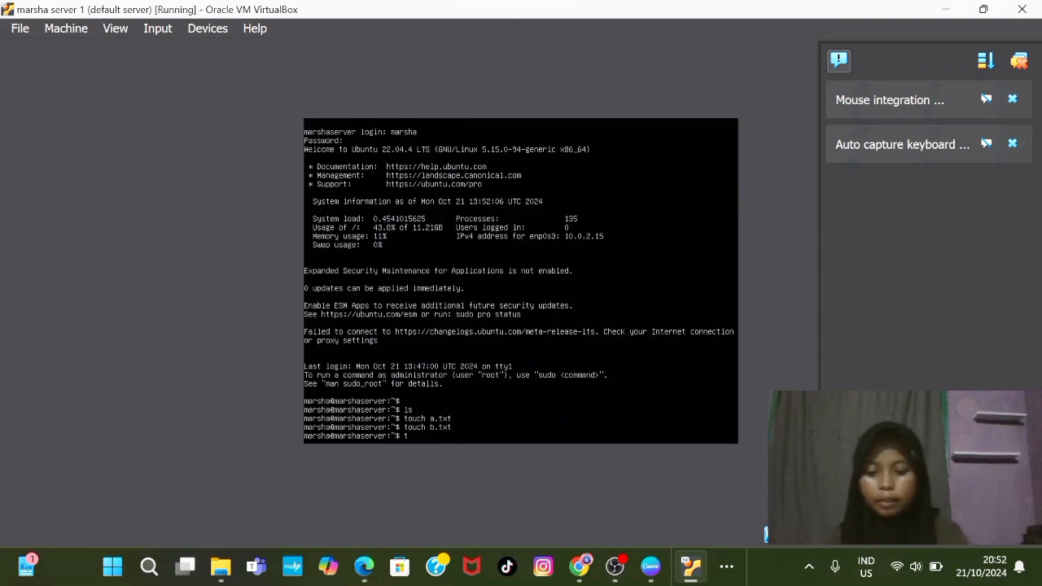
{"action": "type", "text": "ouch c"}
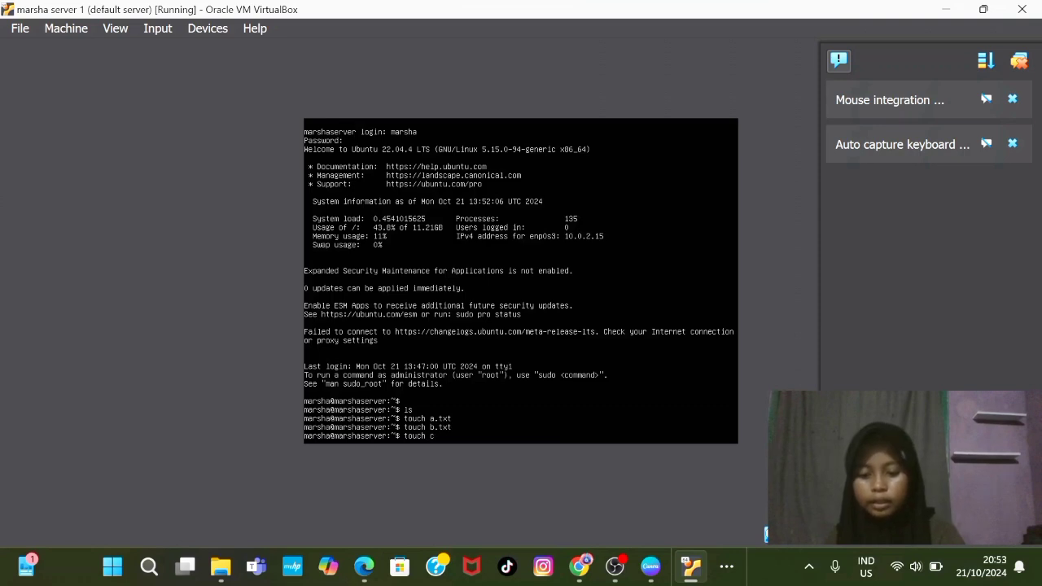
{"action": "type", "text": ".tx"}
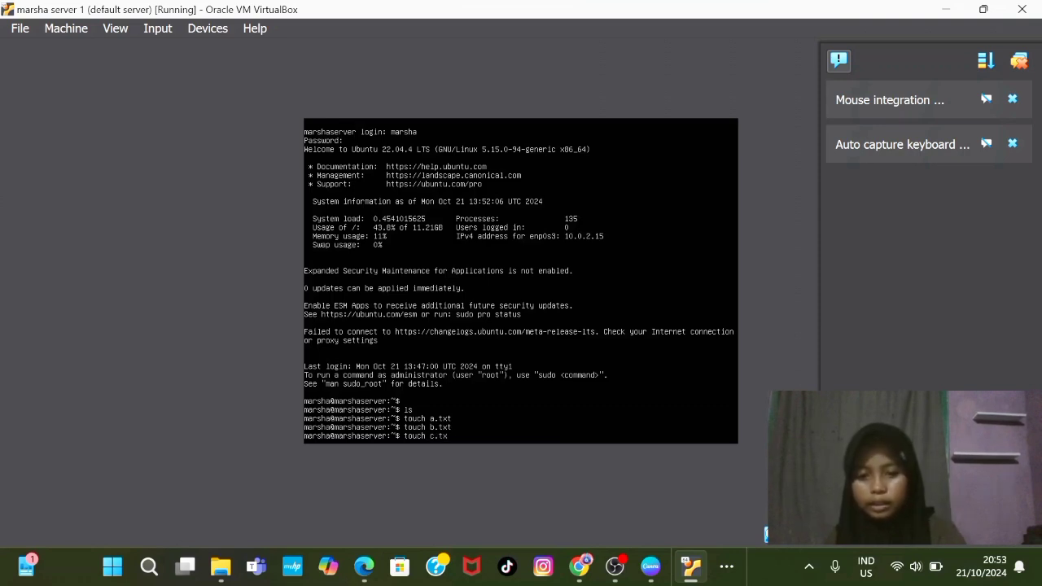
{"action": "type", "text": "t"}
{"action": "key", "text": "Return"}
{"action": "type", "text": "ls"}
{"action": "key", "text": "Return"}
{"action": "key", "text": "Return"}
{"action": "key", "text": "Return"}
{"action": "key", "text": "Return"}
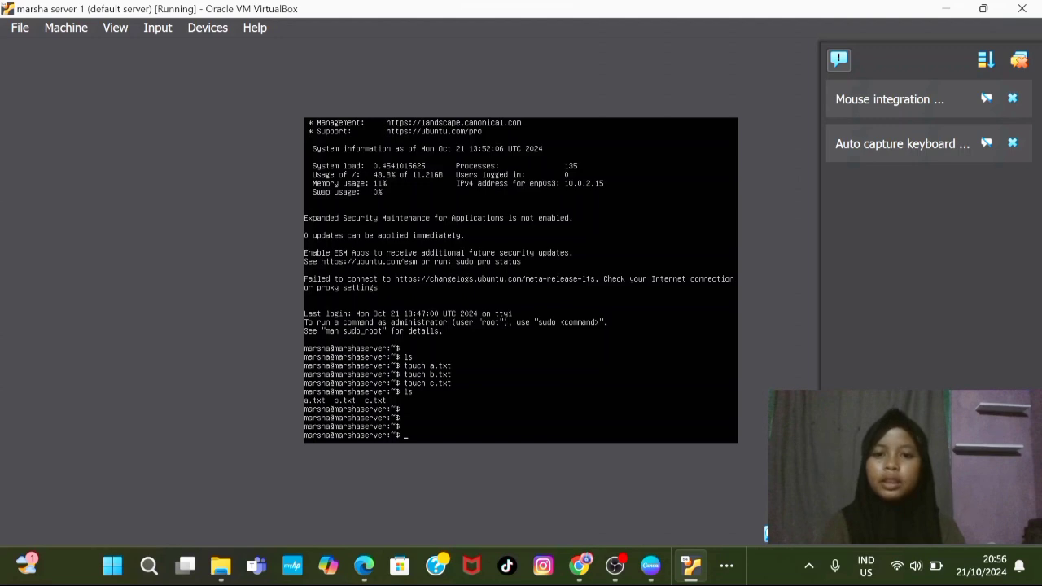
Step: Close marsha server 1 with 'Power off the machine' selected
{"action": "left_click", "coordinate": [22, 30]}
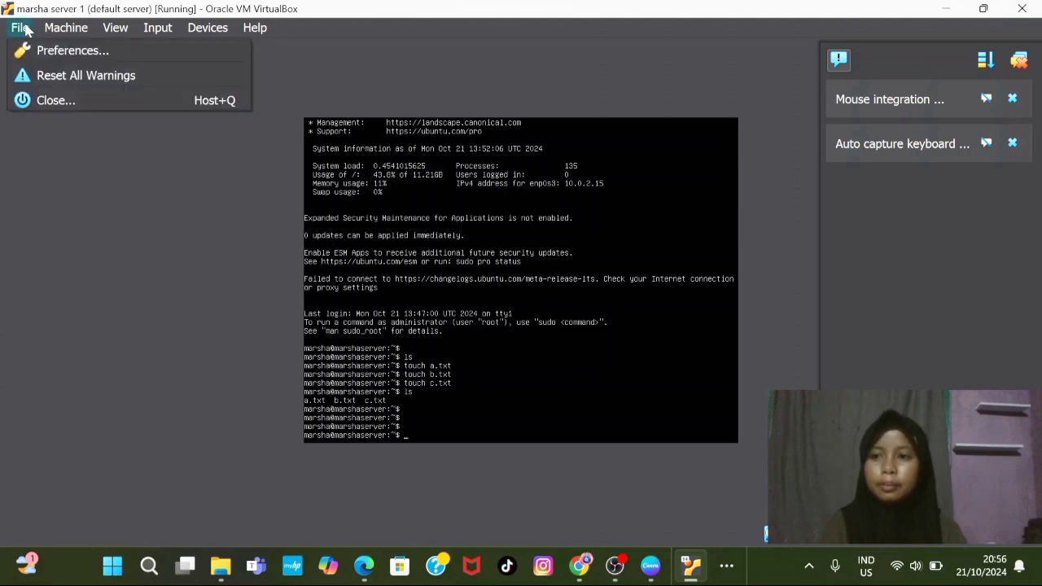
{"action": "left_click", "coordinate": [98, 108]}
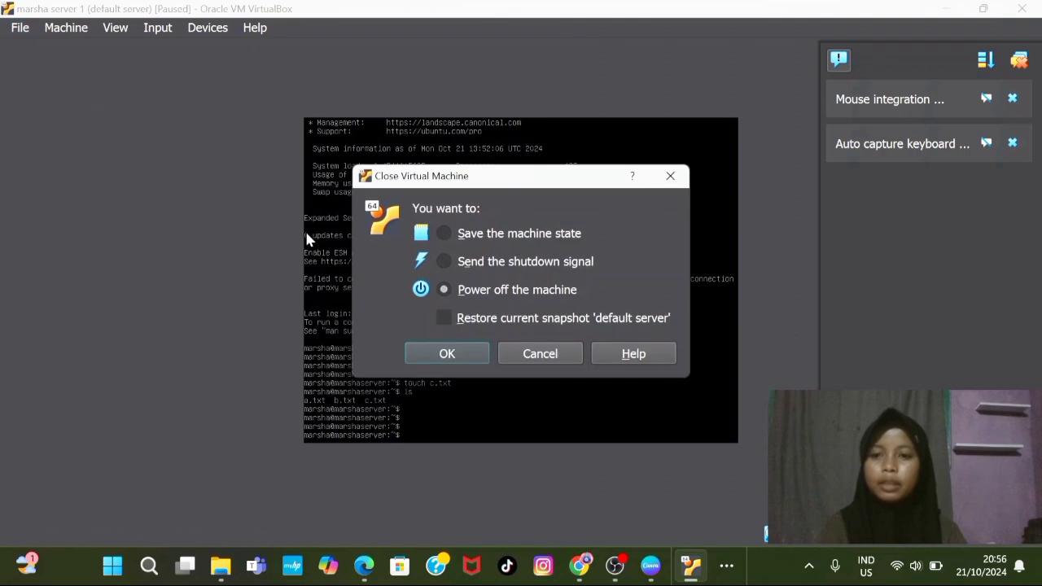
{"action": "left_click", "coordinate": [459, 355]}
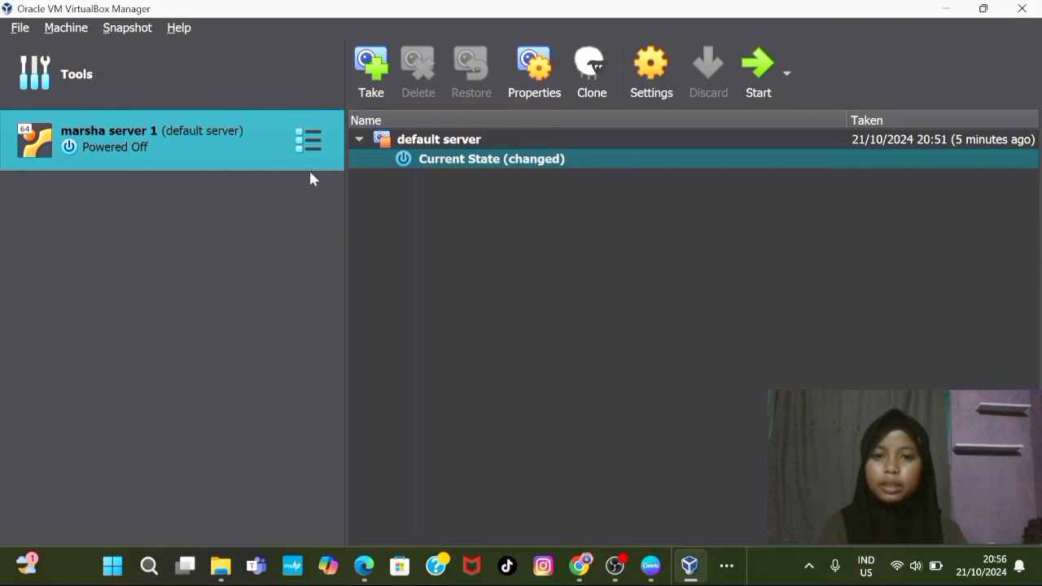
Step: In the Snapshots view, select 'default server' and request a restore
{"action": "left_click", "coordinate": [310, 147]}
{"action": "left_click", "coordinate": [391, 188]}
{"action": "left_click", "coordinate": [448, 140]}
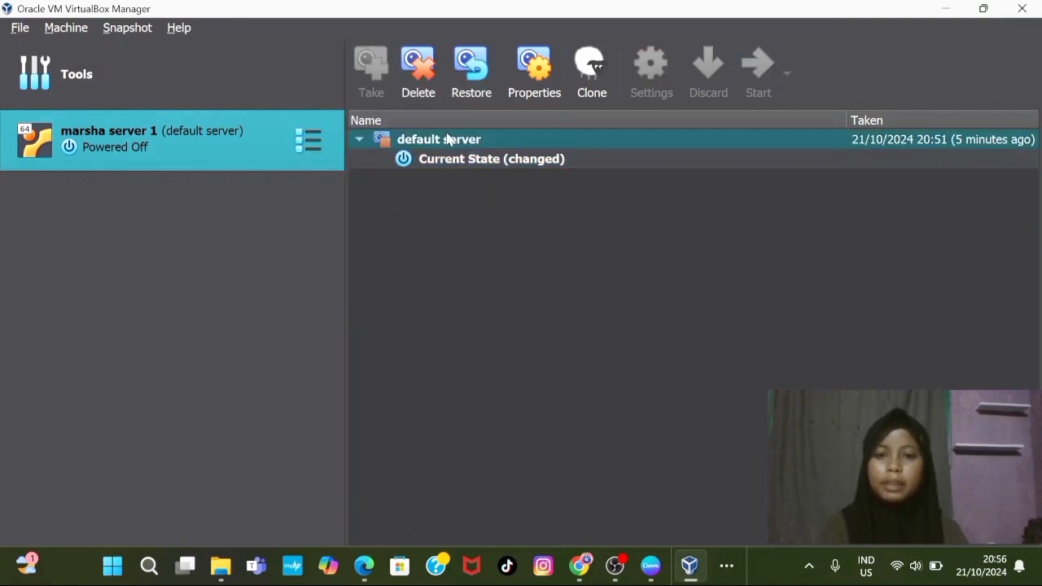
{"action": "left_click", "coordinate": [473, 100]}
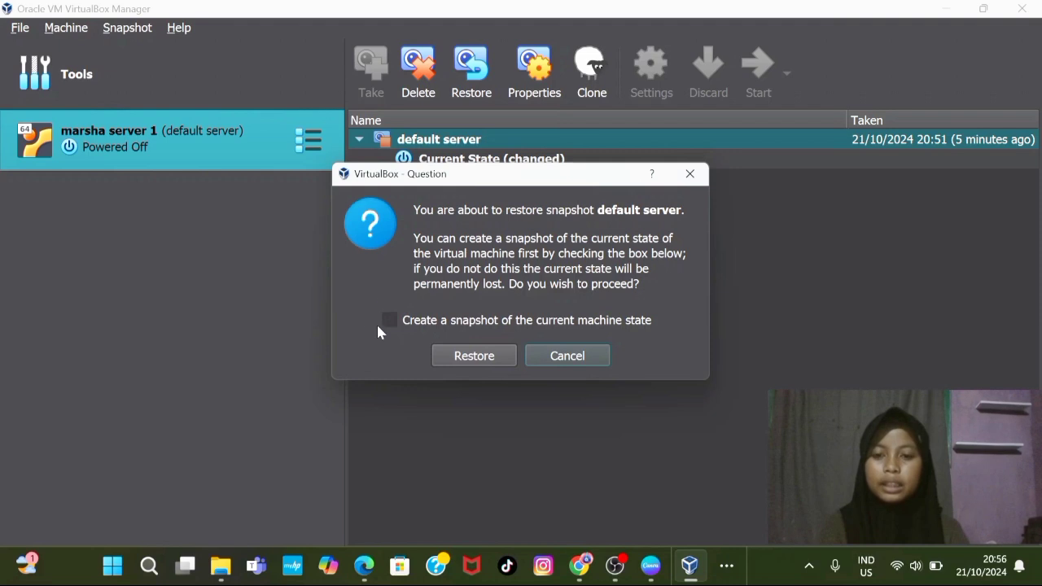
Step: Confirm the restore without saving state, boot the VM, log in and run ls showing no files
{"action": "left_click", "coordinate": [475, 360]}
{"action": "left_click", "coordinate": [757, 94]}
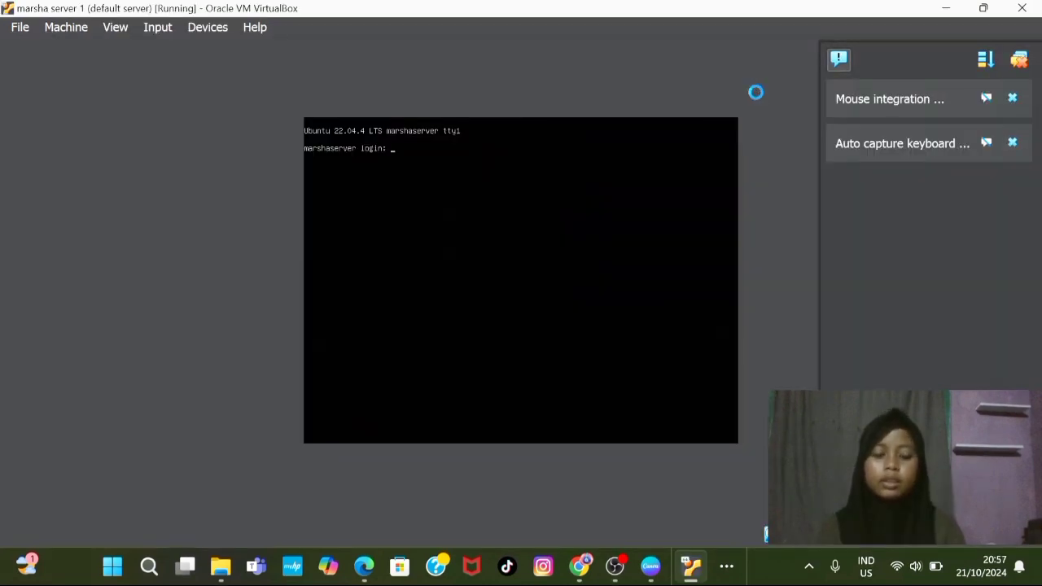
{"action": "type", "text": "marsha"}
{"action": "key", "text": "Return"}
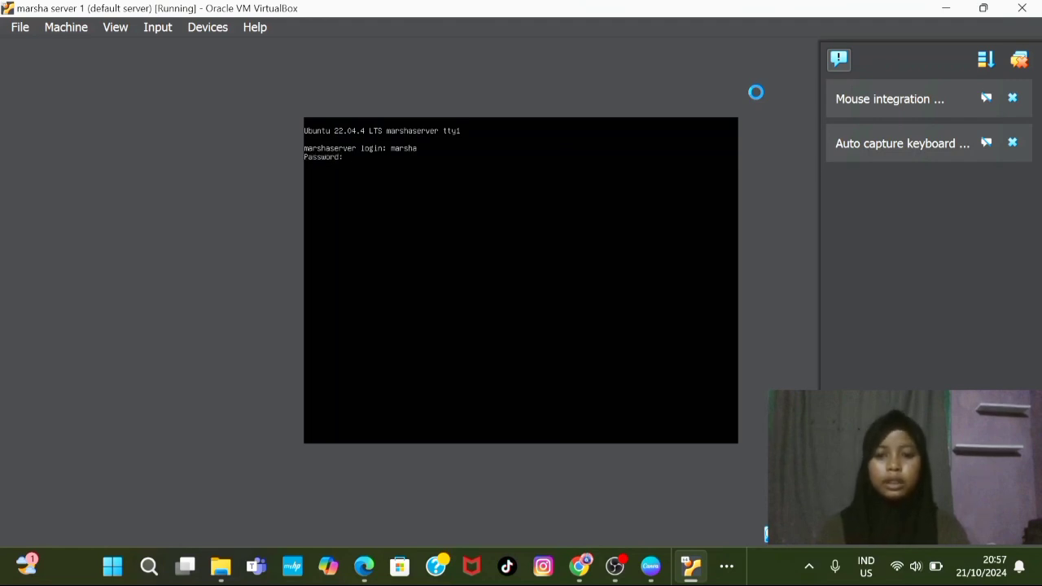
{"action": "key", "text": "Return"}
{"action": "key", "text": "Return"}
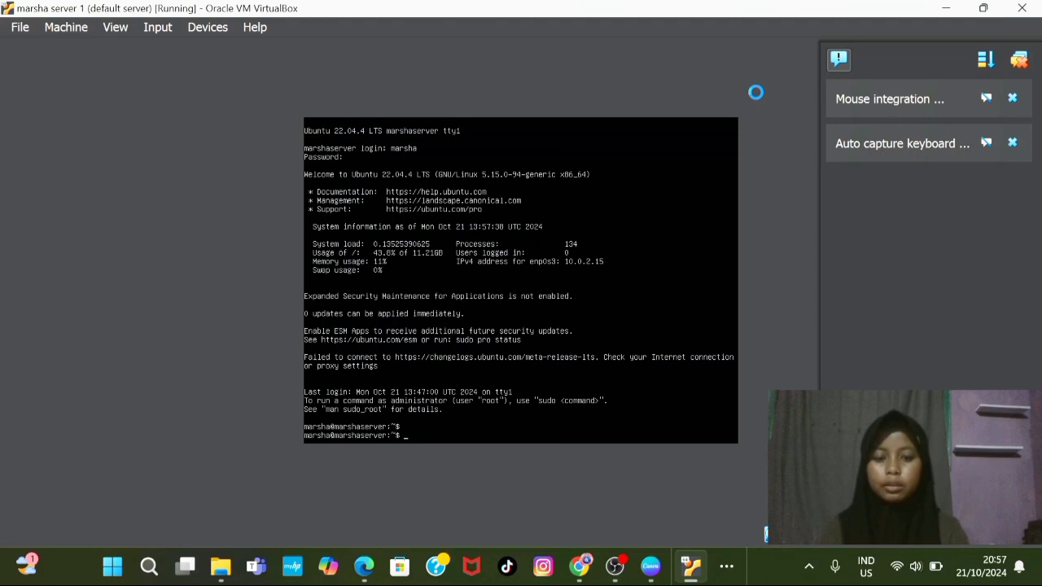
{"action": "type", "text": "ls"}
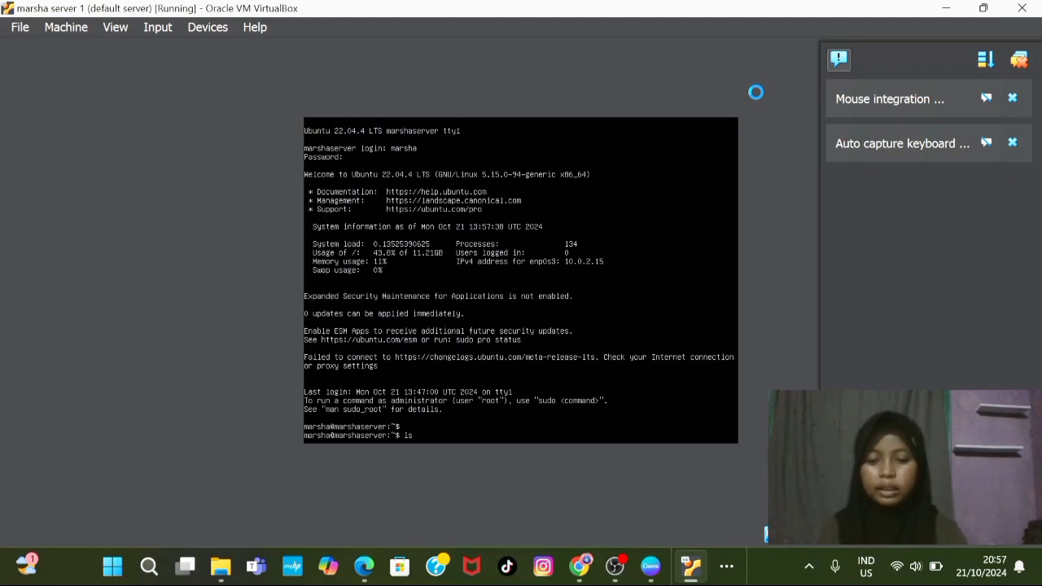
{"action": "key", "text": "Return"}
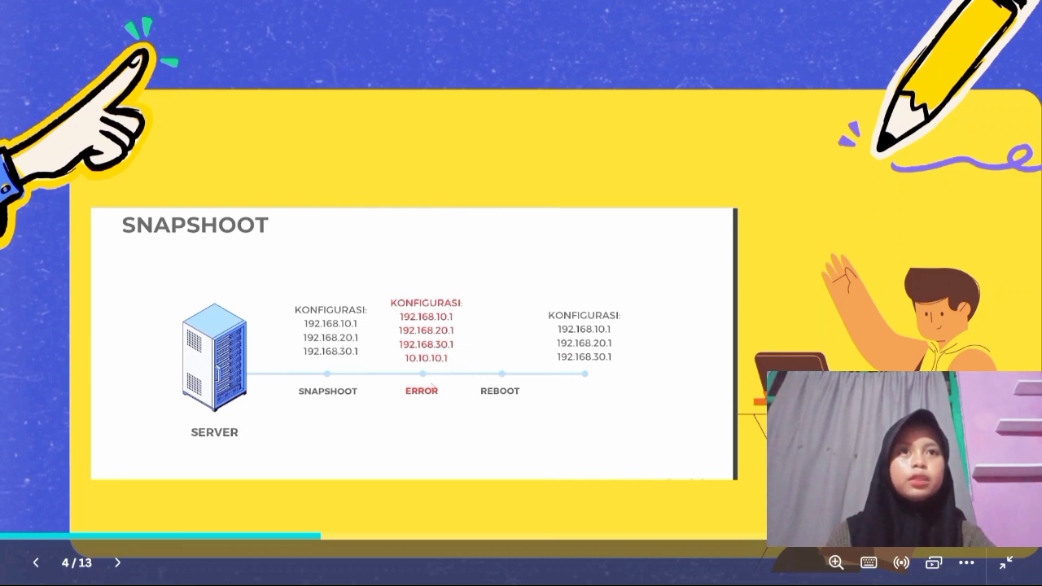
Step: Advance the Canva presentation two slides to slide 6, 'Clone Virtual Machine'
{"action": "key", "text": "Right"}
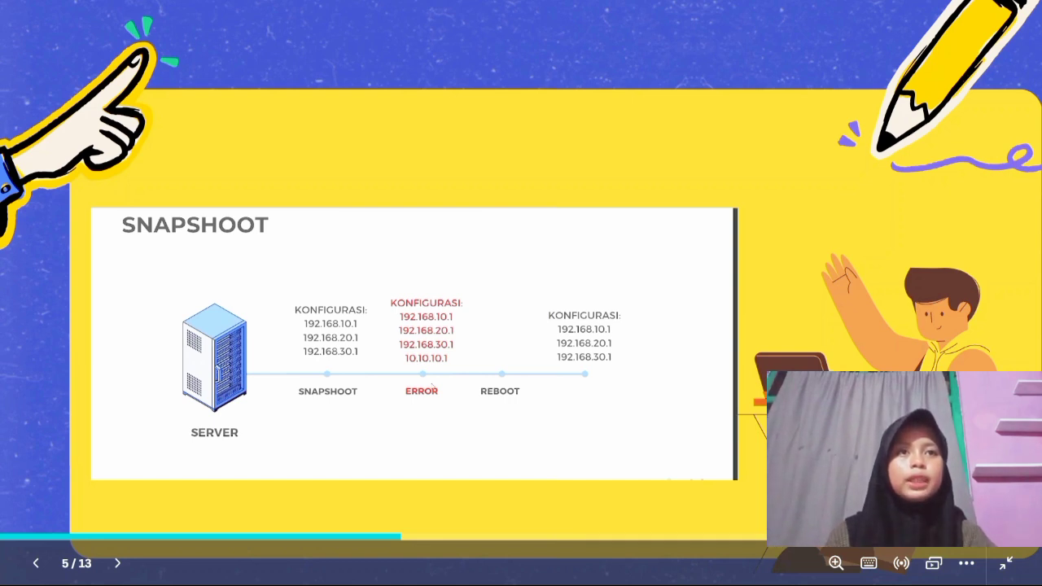
{"action": "key", "text": "Right"}
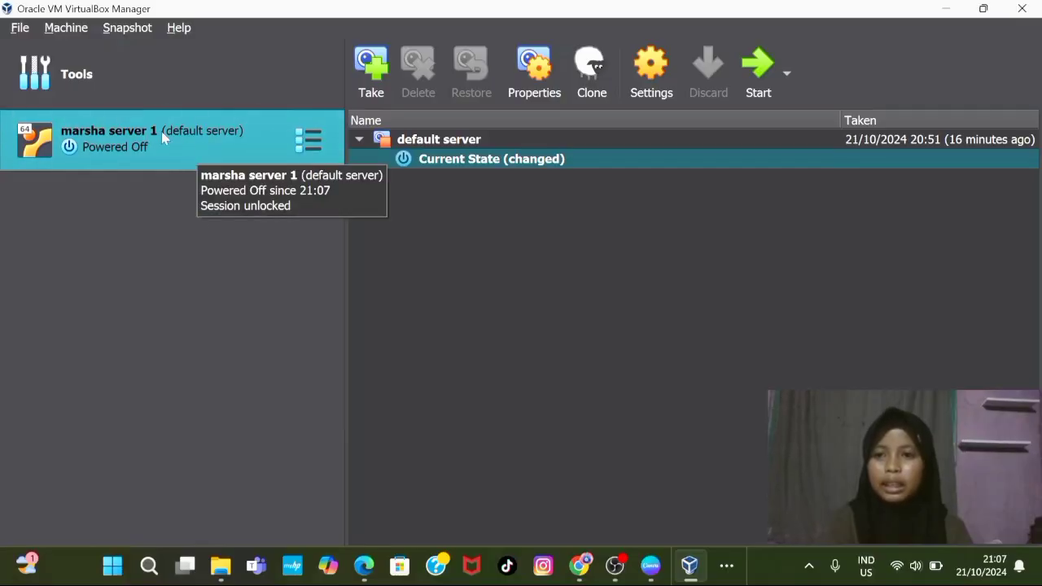
Step: Start cloning marsha server 1 as 'marsha server 1 Clone' with path E:\tjkt on the USB drive
{"action": "right_click", "coordinate": [238, 151]}
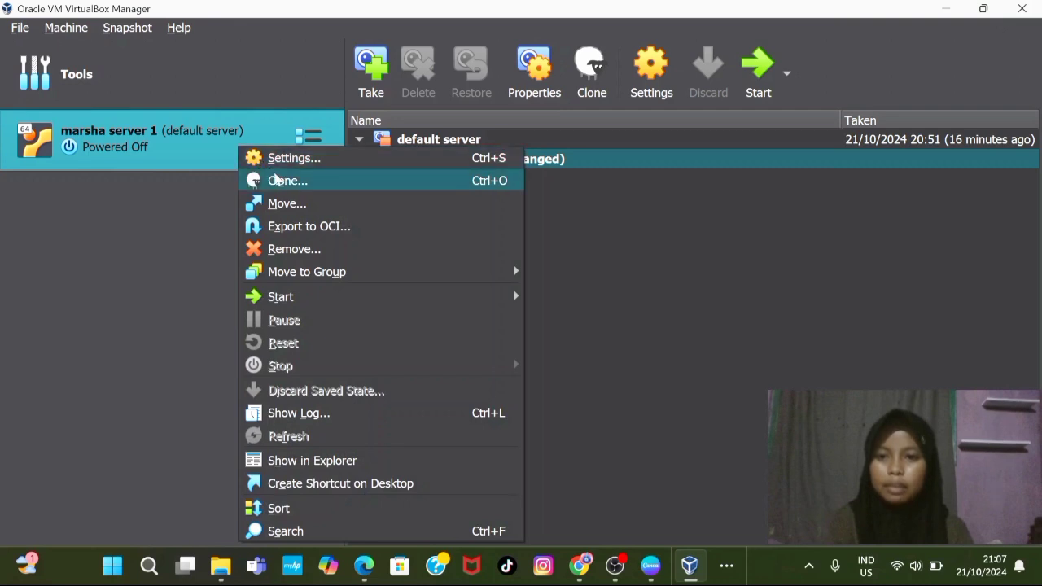
{"action": "left_click", "coordinate": [276, 180]}
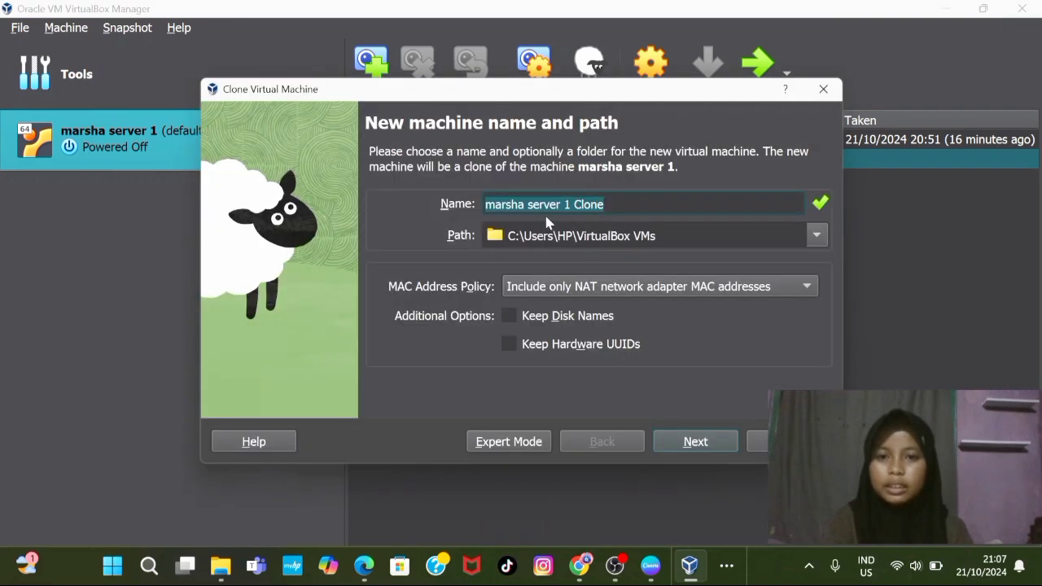
{"action": "left_click", "coordinate": [619, 202]}
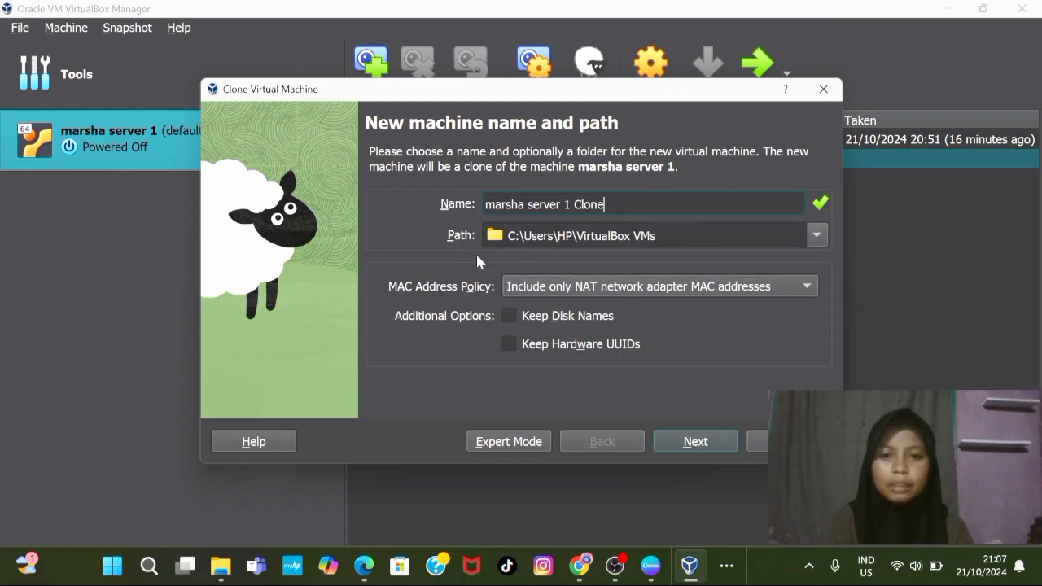
{"action": "left_click", "coordinate": [817, 237]}
{"action": "left_click", "coordinate": [746, 283]}
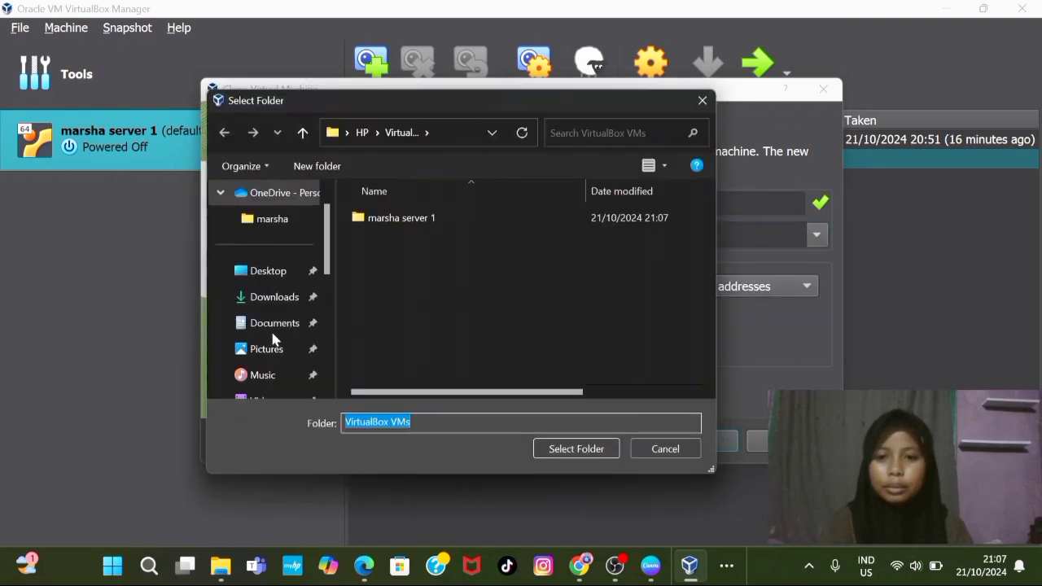
{"action": "scroll", "coordinate": [259, 348], "scroll_direction": "down", "scroll_amount": 5}
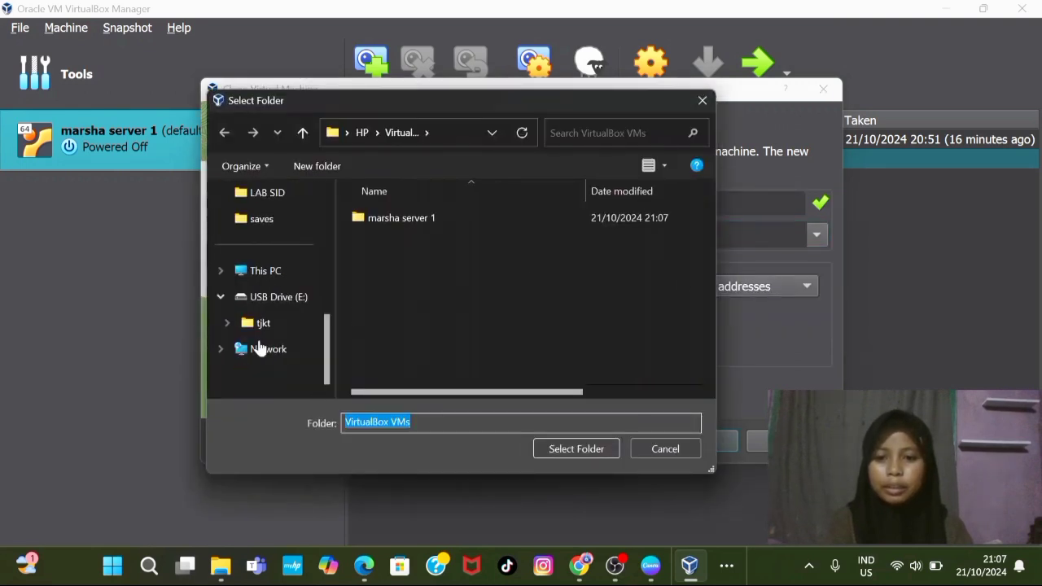
{"action": "left_click", "coordinate": [300, 305]}
{"action": "left_click", "coordinate": [491, 226]}
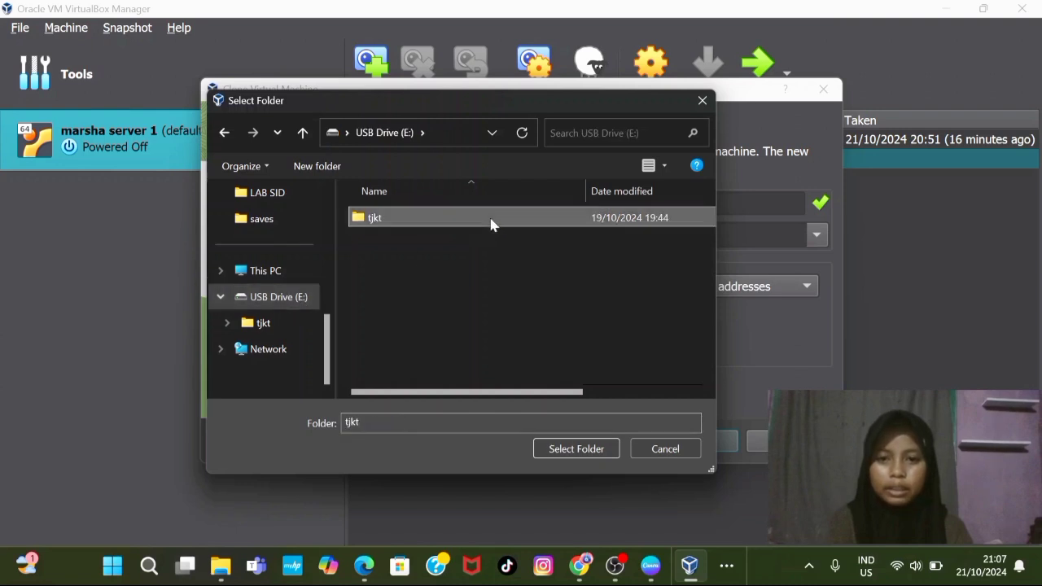
{"action": "left_click", "coordinate": [573, 450]}
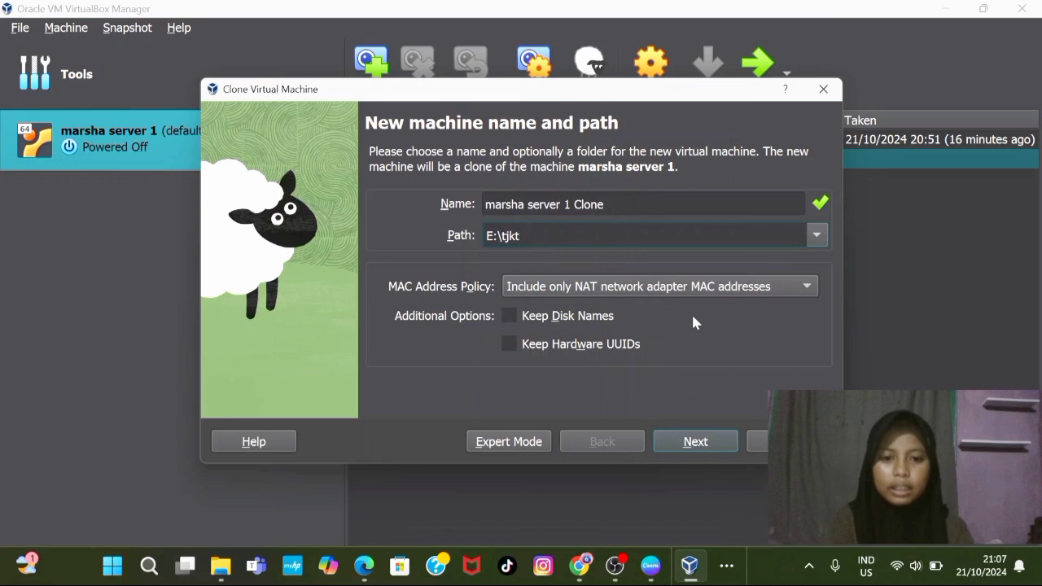
Step: Finish the clone wizard with Full clone and Current machine state selected
{"action": "left_click", "coordinate": [697, 443]}
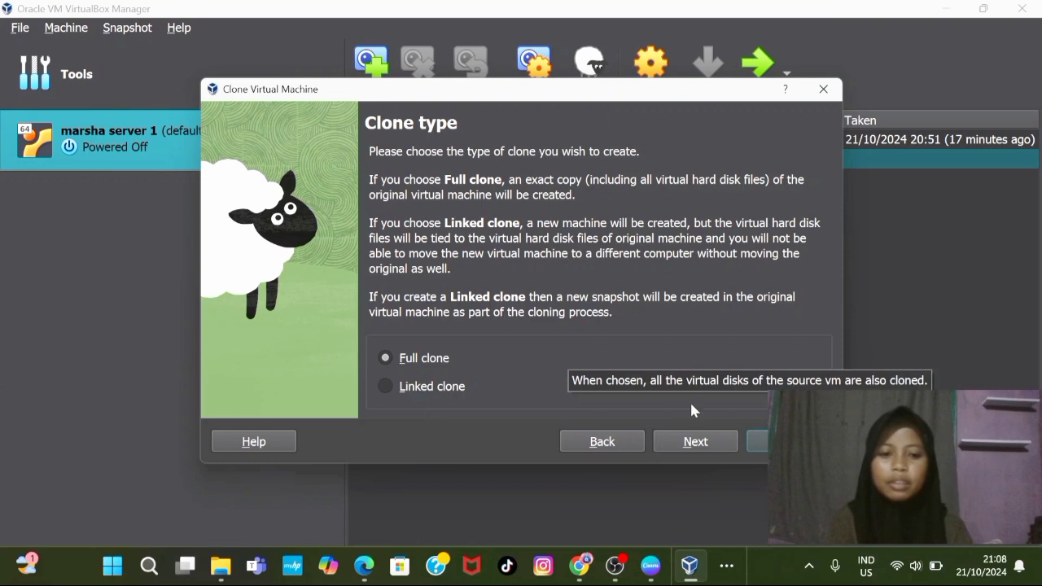
{"action": "left_click", "coordinate": [697, 440]}
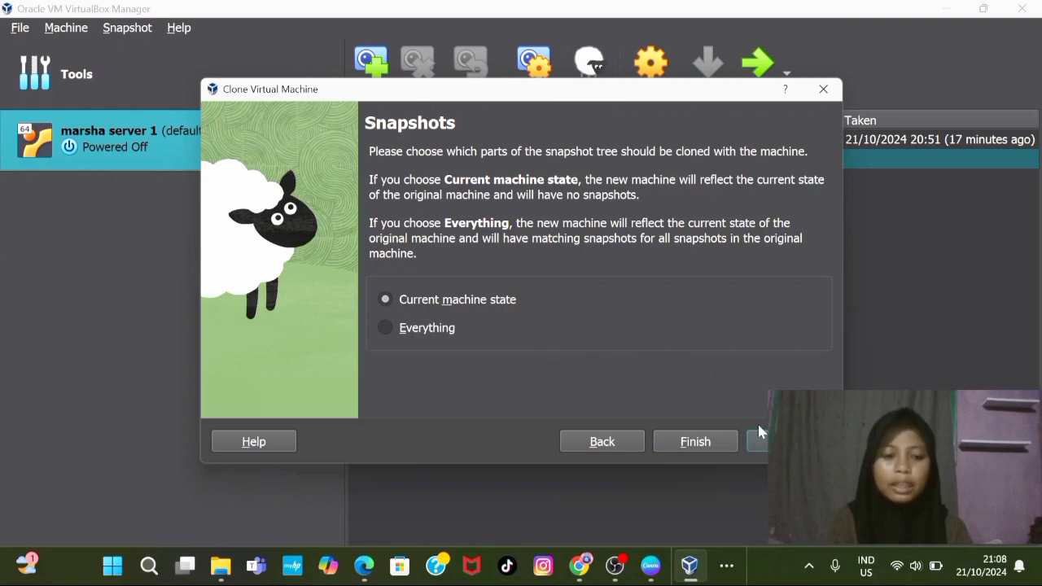
{"action": "left_click", "coordinate": [694, 448]}
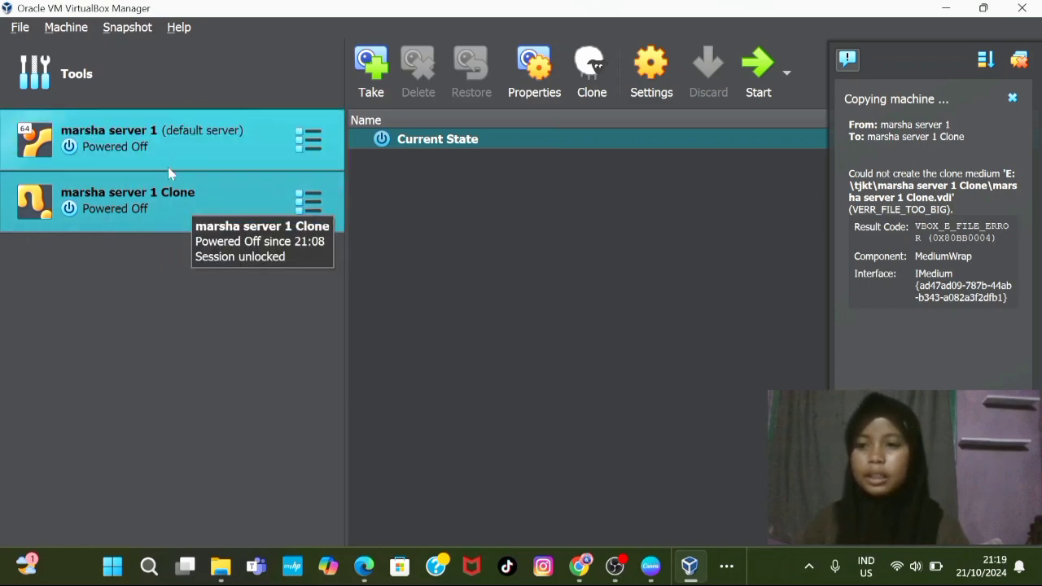
Step: Dismiss the VERR_FILE_TOO_BIG error notice, reselect marsha server 1 and open the File menu
{"action": "left_click", "coordinate": [1013, 99]}
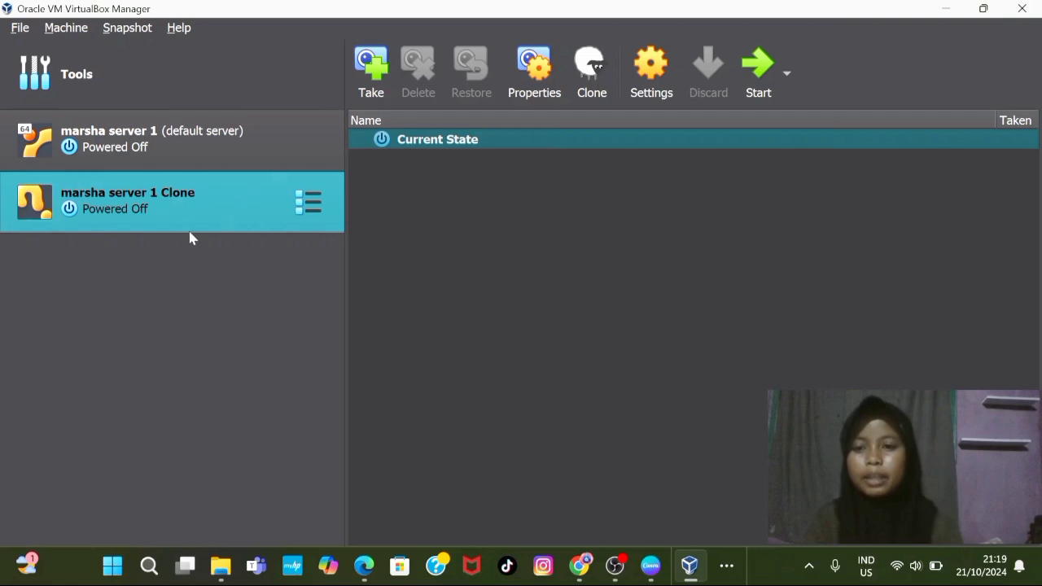
{"action": "left_click", "coordinate": [186, 146]}
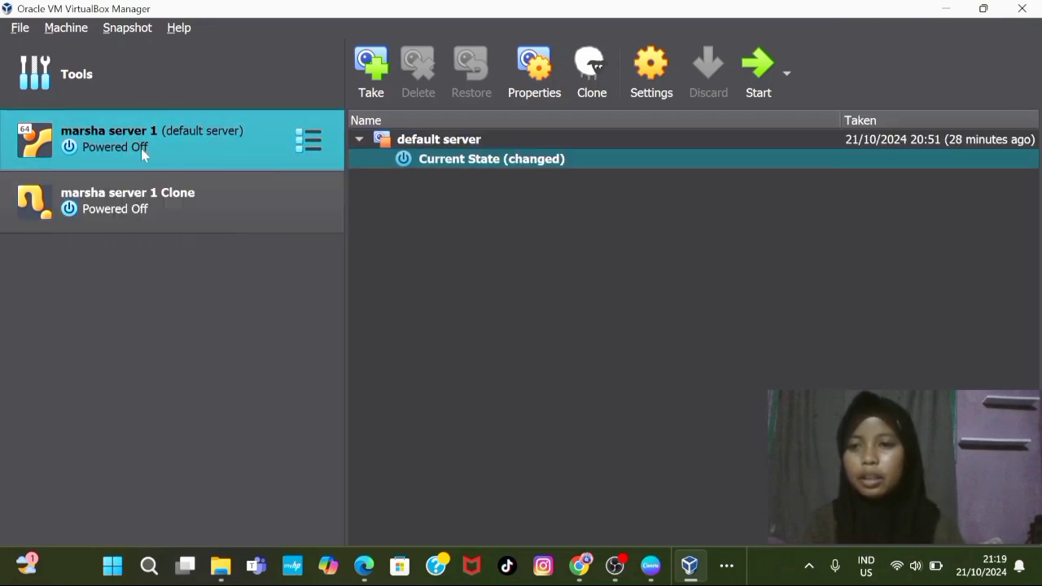
{"action": "left_click", "coordinate": [22, 29]}
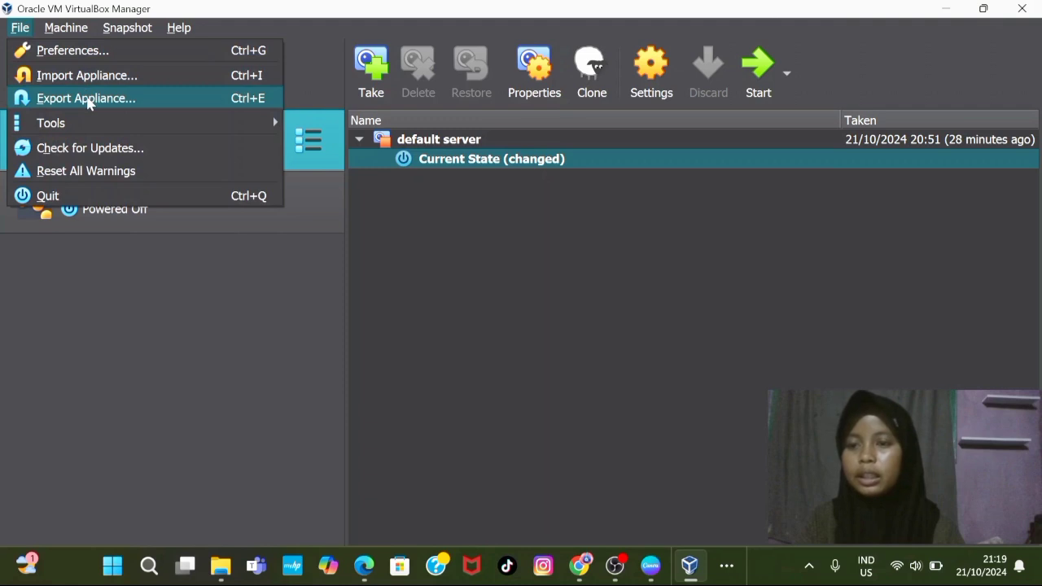
Step: Start exporting marsha server 1 as an appliance and browse to the tjkt folder on USB Drive (E:)
{"action": "left_click", "coordinate": [89, 99]}
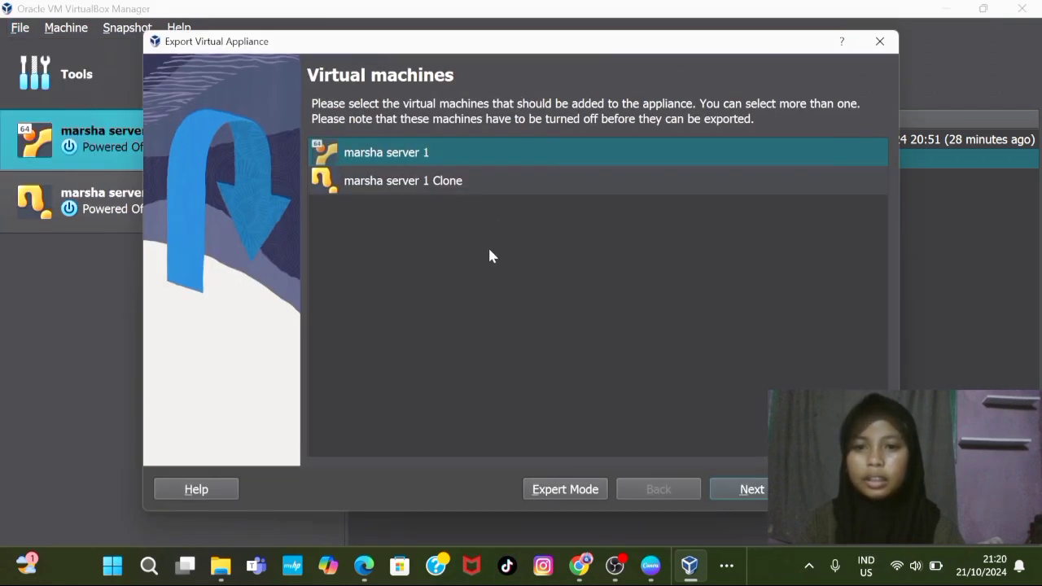
{"action": "left_click", "coordinate": [751, 490]}
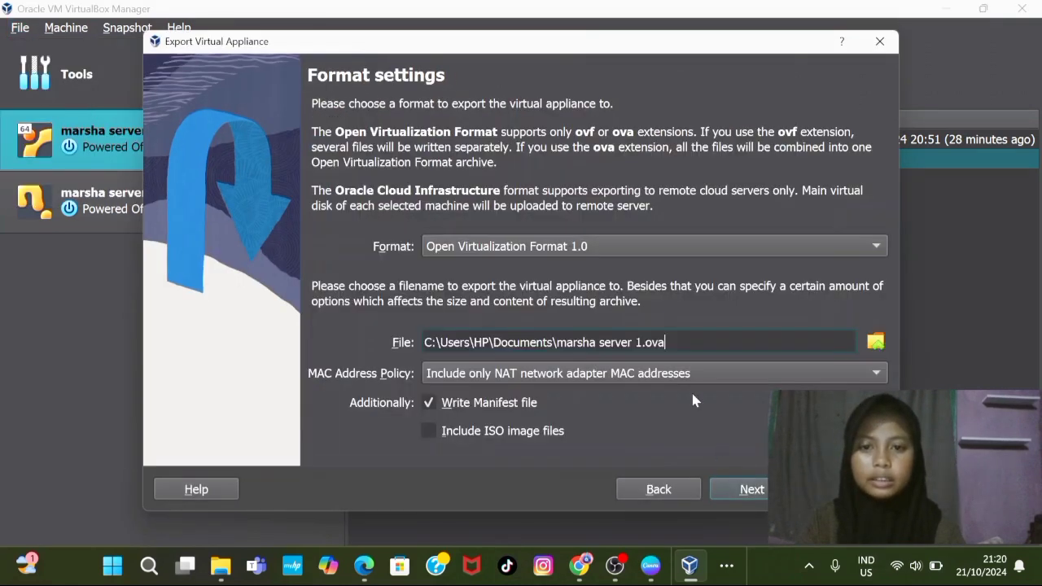
{"action": "left_click", "coordinate": [877, 341]}
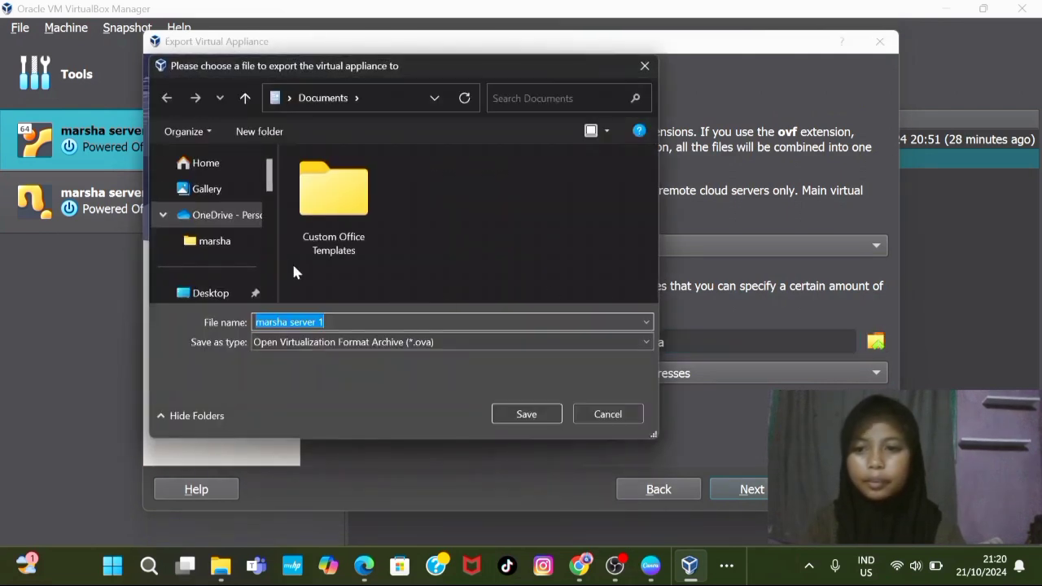
{"action": "scroll", "coordinate": [187, 223], "scroll_direction": "down", "scroll_amount": 3}
{"action": "left_click", "coordinate": [208, 241]}
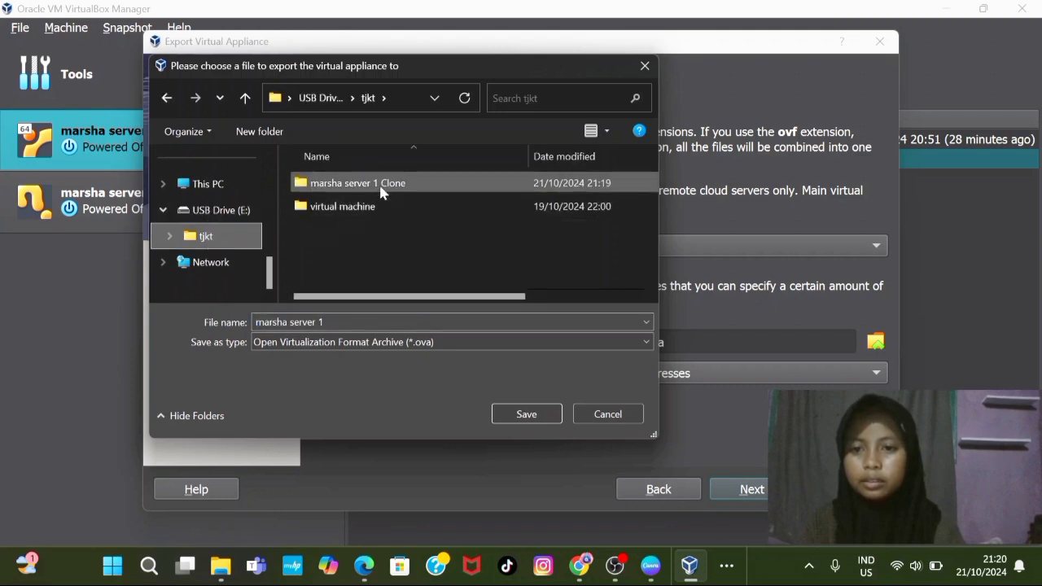
{"action": "left_click", "coordinate": [199, 210]}
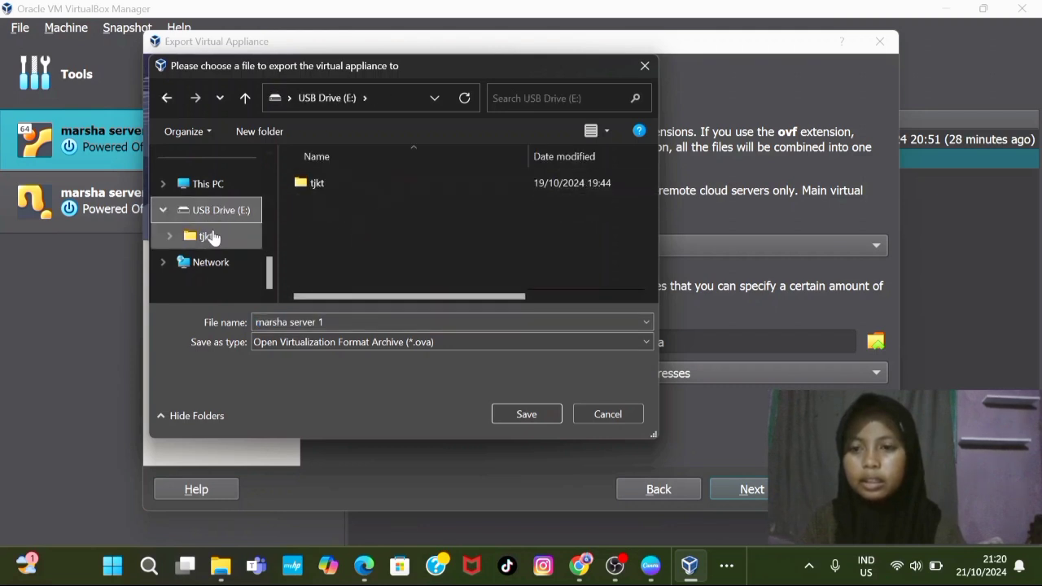
{"action": "left_click", "coordinate": [208, 237]}
{"action": "left_click", "coordinate": [218, 216]}
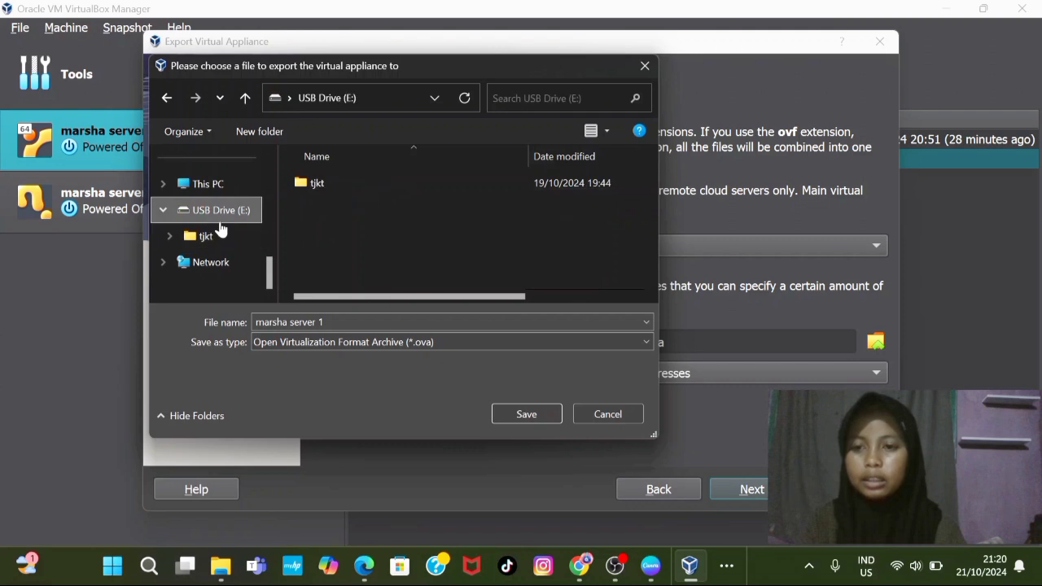
{"action": "left_click", "coordinate": [217, 235]}
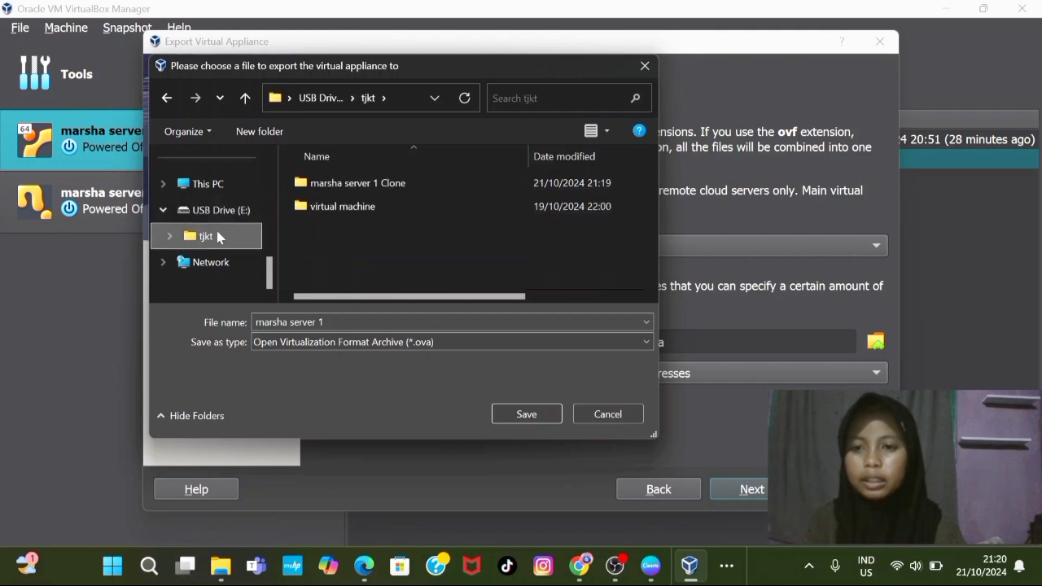
Step: Save the export as marsha server 1.ova inside the marsha server 1 Clone folder
{"action": "double_click", "coordinate": [374, 184]}
{"action": "mouse_move", "coordinate": [234, 243]}
{"action": "left_mouse_down"}
{"action": "mouse_move", "coordinate": [326, 216]}
{"action": "mouse_move", "coordinate": [232, 242]}
{"action": "left_mouse_up"}
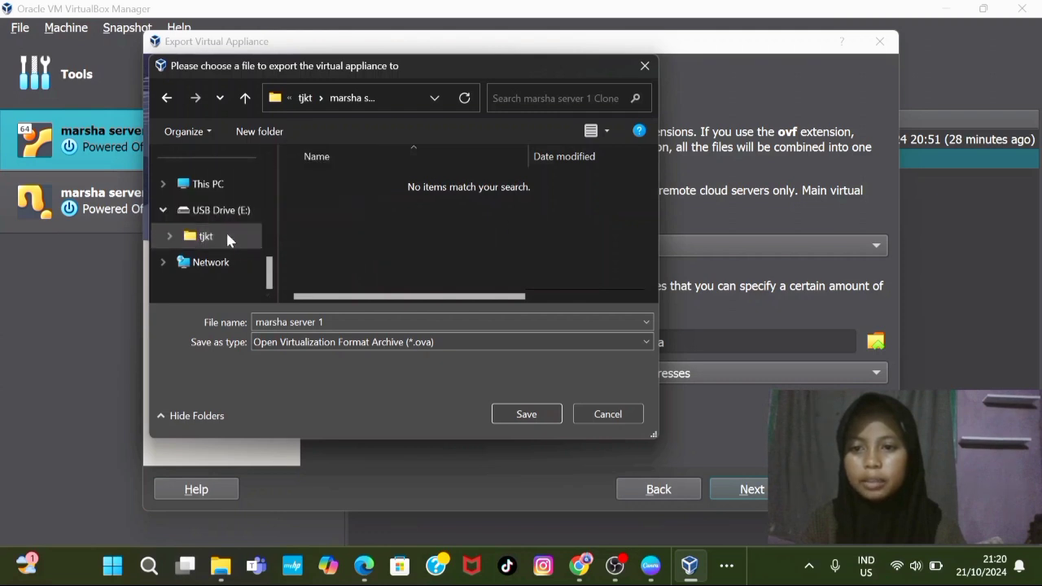
{"action": "left_click", "coordinate": [228, 236]}
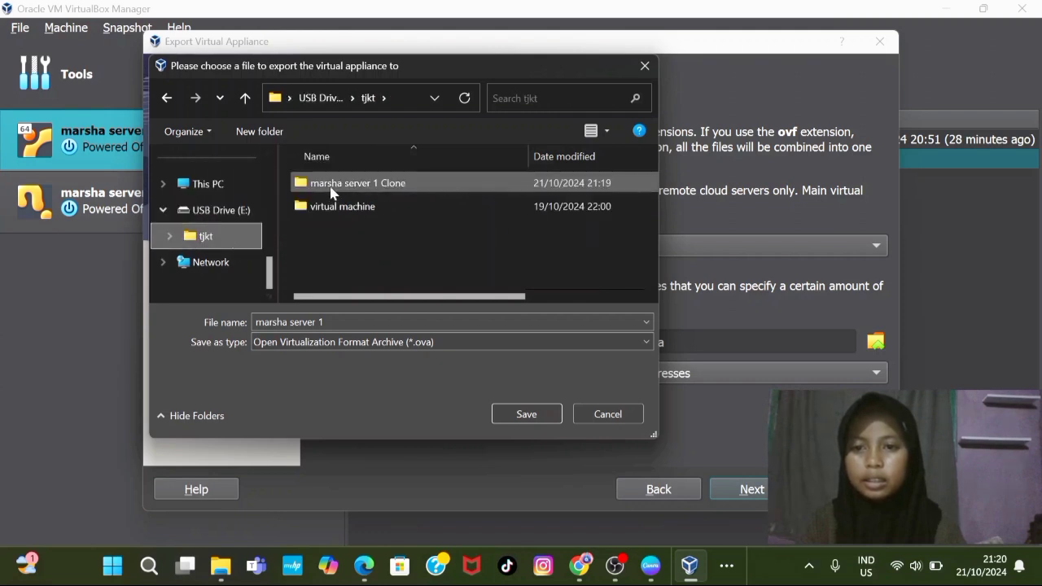
{"action": "left_click", "coordinate": [333, 187]}
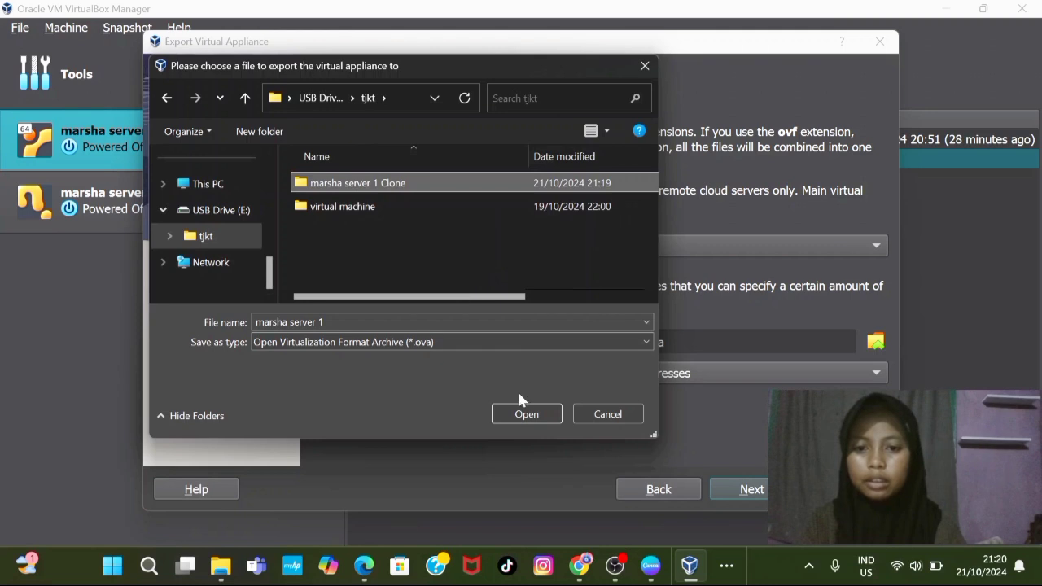
{"action": "left_click", "coordinate": [526, 417]}
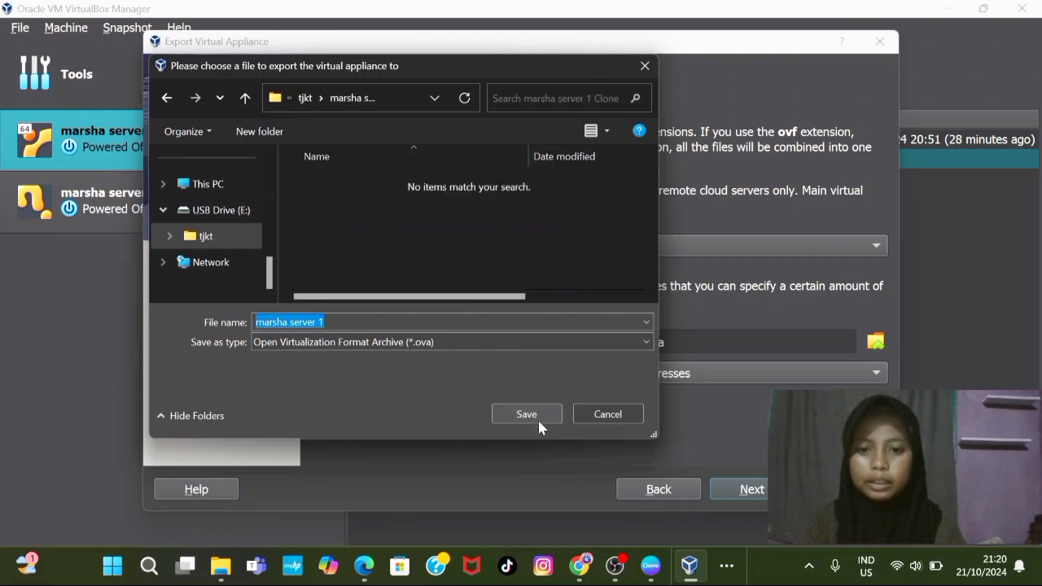
{"action": "left_click", "coordinate": [538, 410]}
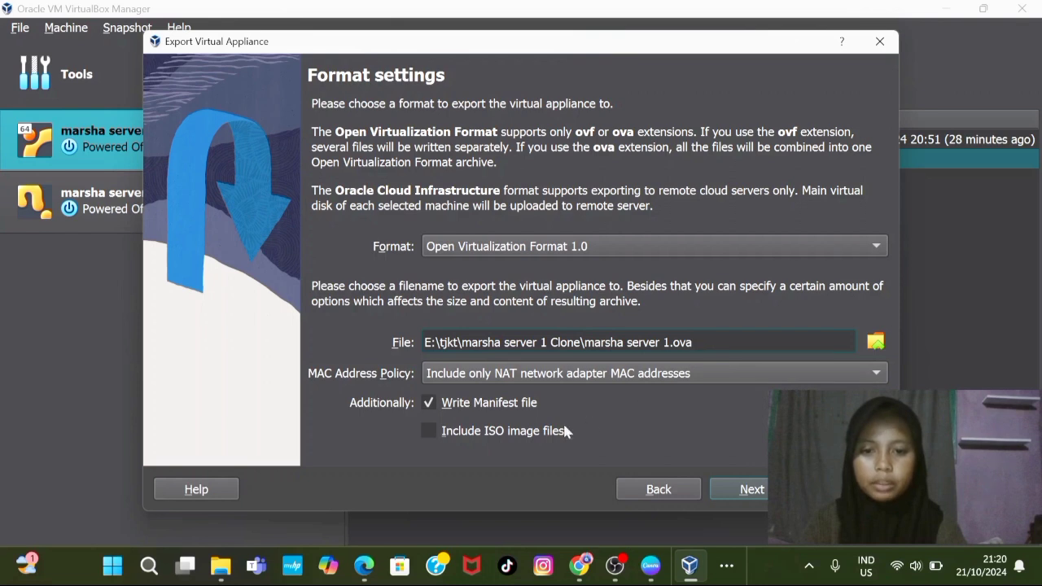
Step: Review the appliance settings and export marsha server 1 as marsha server 1.ova to the USB drive
{"action": "left_click", "coordinate": [757, 489]}
{"action": "scroll", "coordinate": [708, 440], "scroll_direction": "down", "scroll_amount": 3}
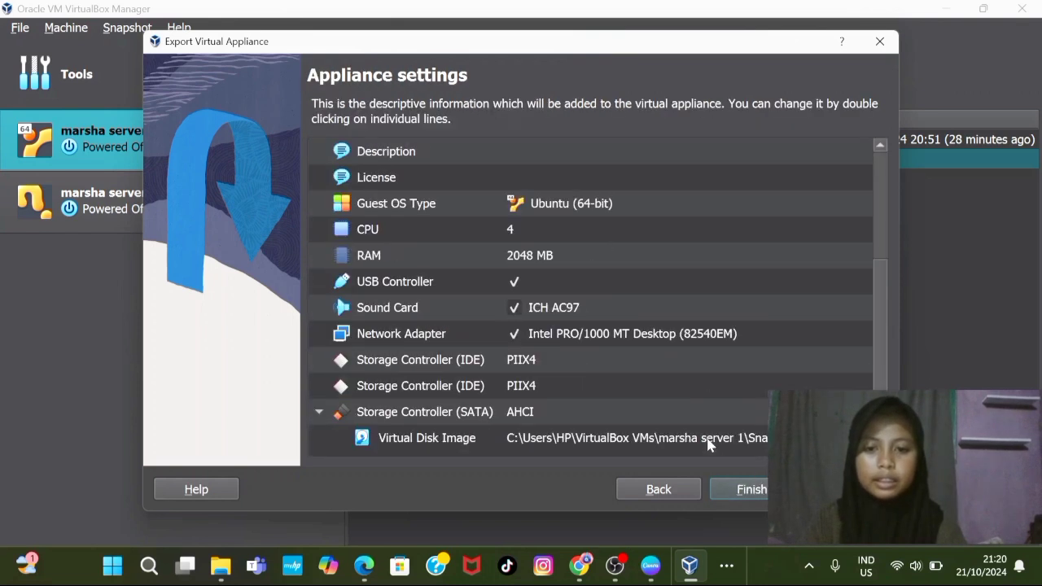
{"action": "left_click", "coordinate": [757, 489]}
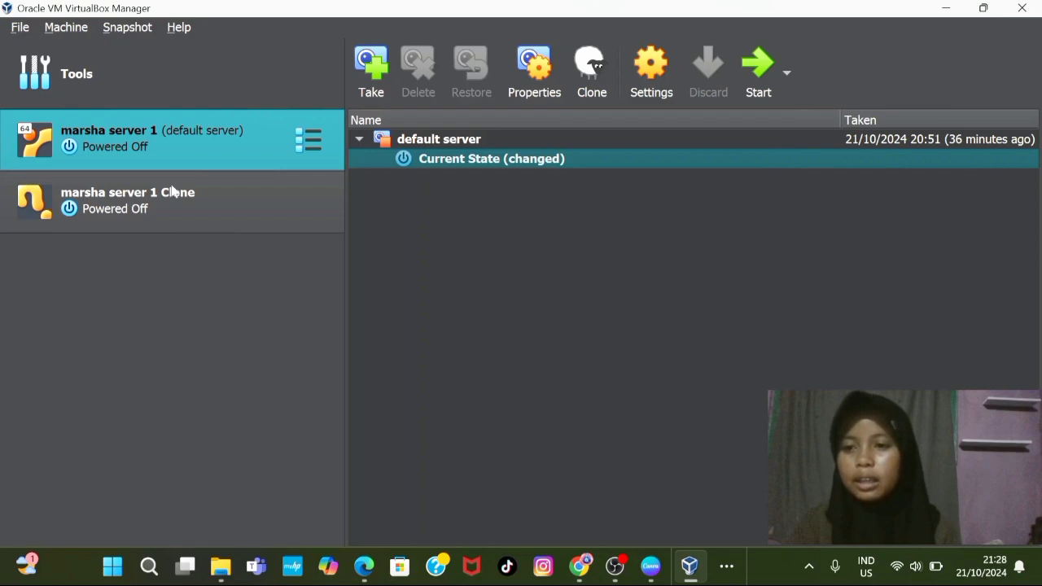
Step: Start the Import Appliance wizard and browse for an appliance file
{"action": "left_click", "coordinate": [18, 31]}
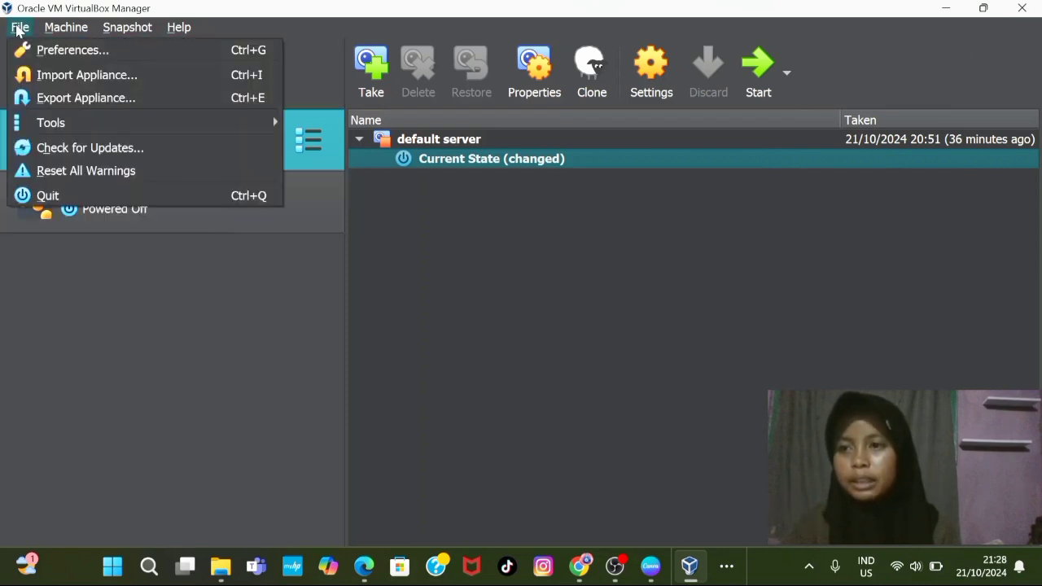
{"action": "left_click", "coordinate": [53, 76]}
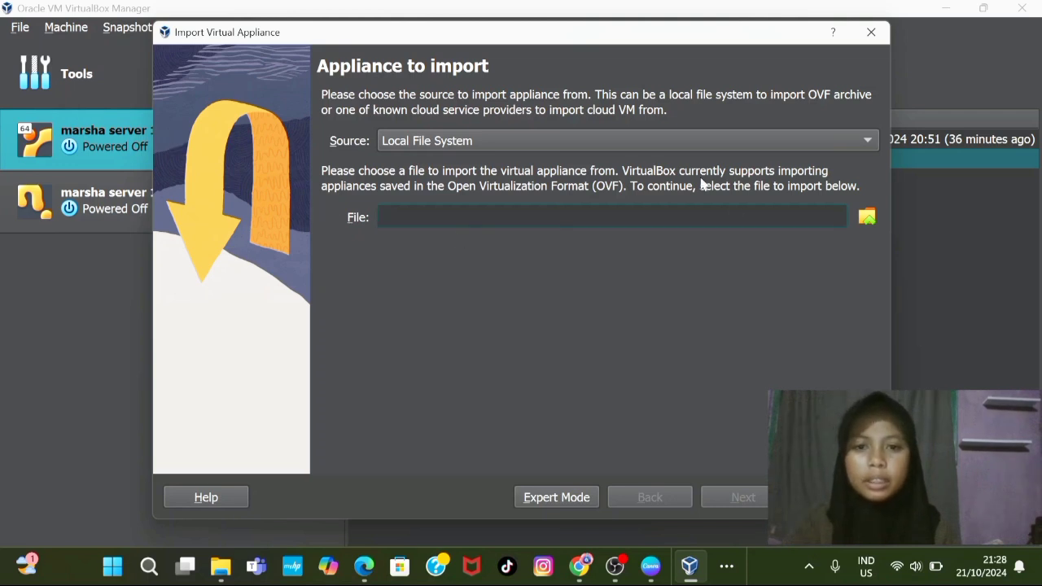
{"action": "left_click", "coordinate": [867, 216]}
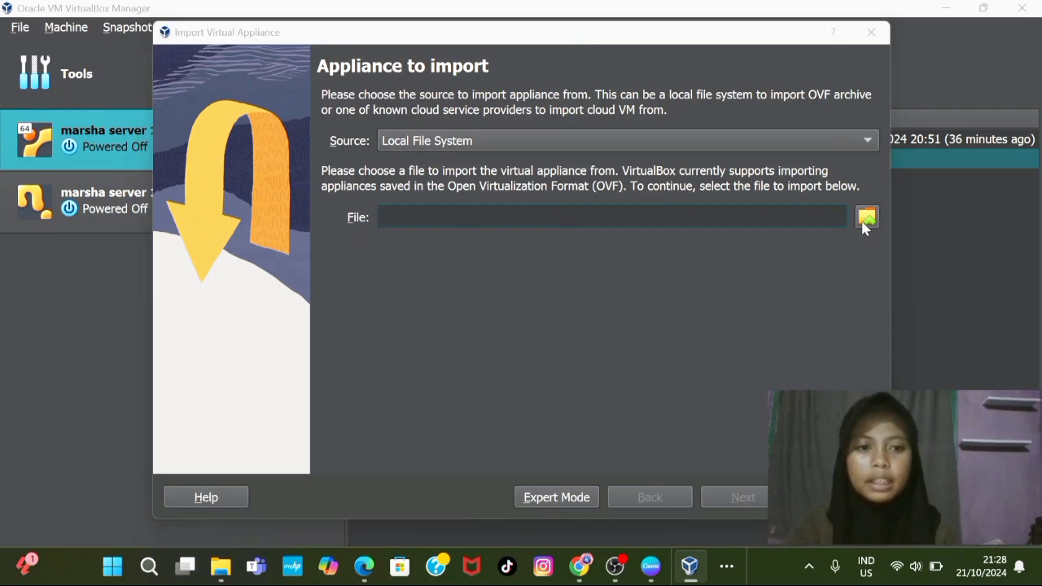
{"action": "scroll", "coordinate": [252, 295], "scroll_direction": "down", "scroll_amount": 5}
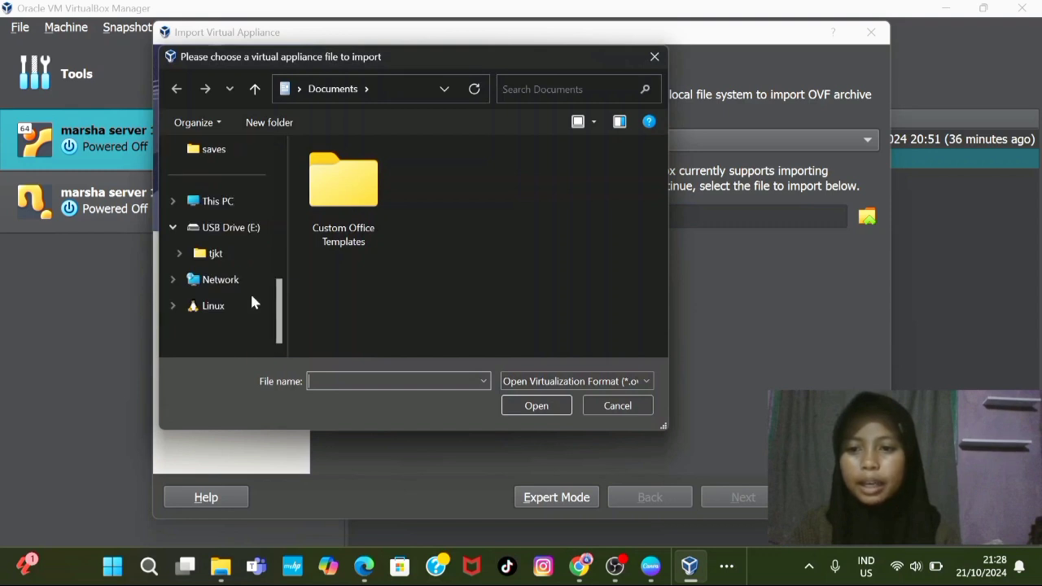
Step: Choose E:\tjkt\marsha server 1 Clone\marsha server 1.ova as the file to import
{"action": "left_click", "coordinate": [262, 262]}
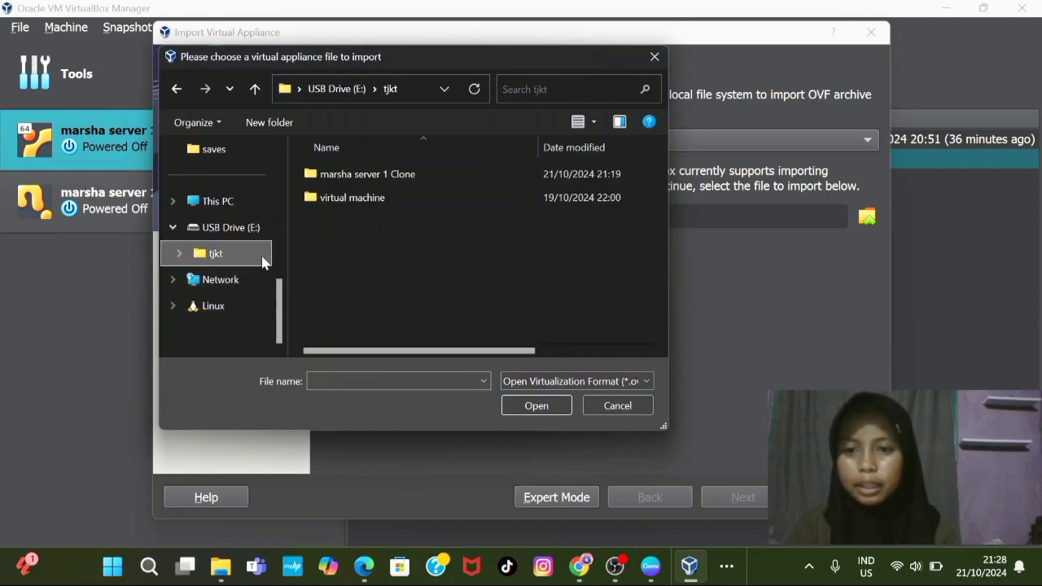
{"action": "double_click", "coordinate": [390, 184]}
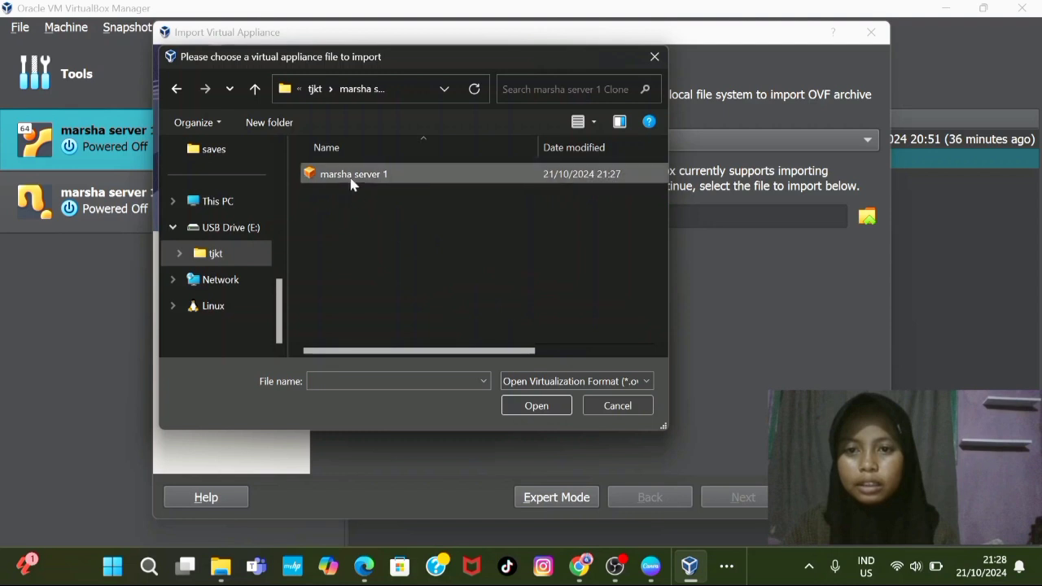
{"action": "left_click", "coordinate": [384, 179]}
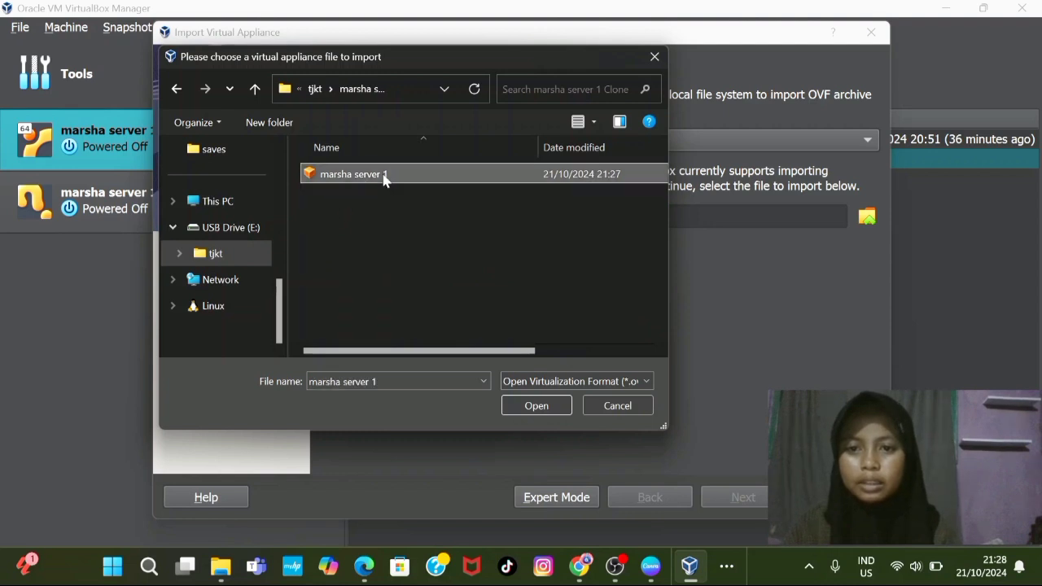
{"action": "left_click", "coordinate": [536, 405]}
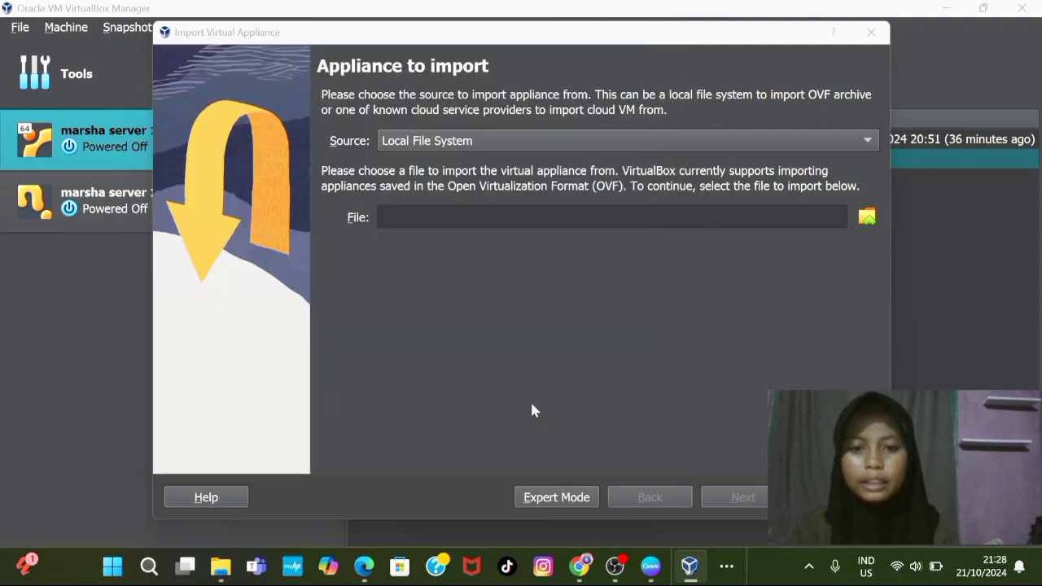
Step: Accept the appliance settings and start importing marsha server 1.ova as marsha server 1 1
{"action": "left_click", "coordinate": [743, 499]}
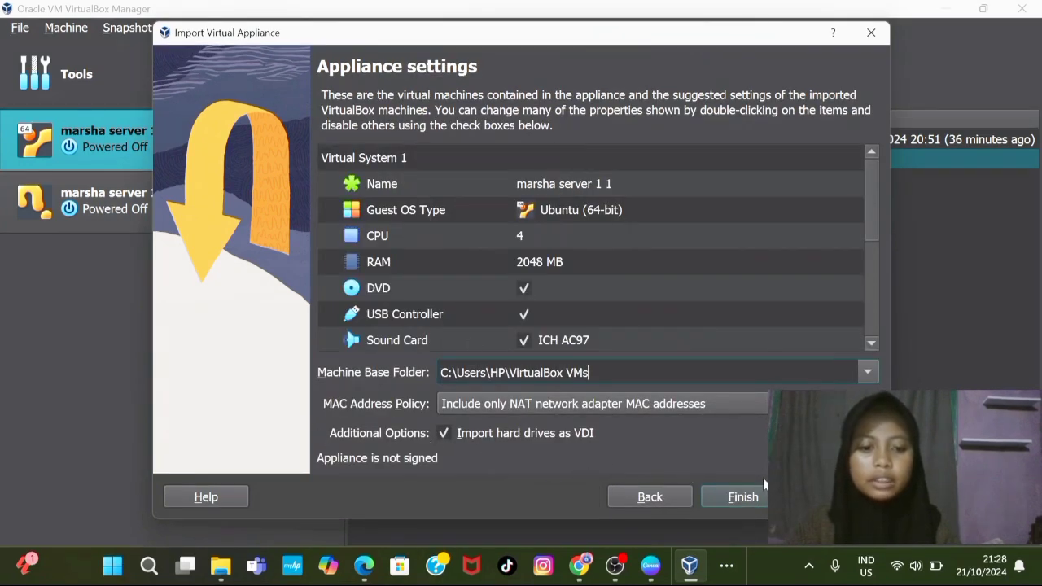
{"action": "left_click", "coordinate": [756, 500]}
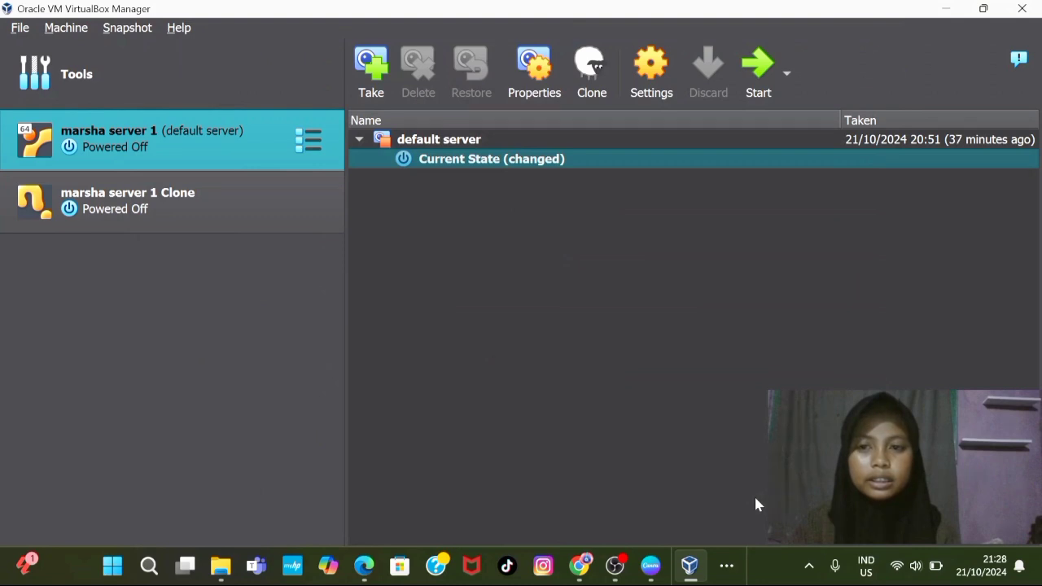